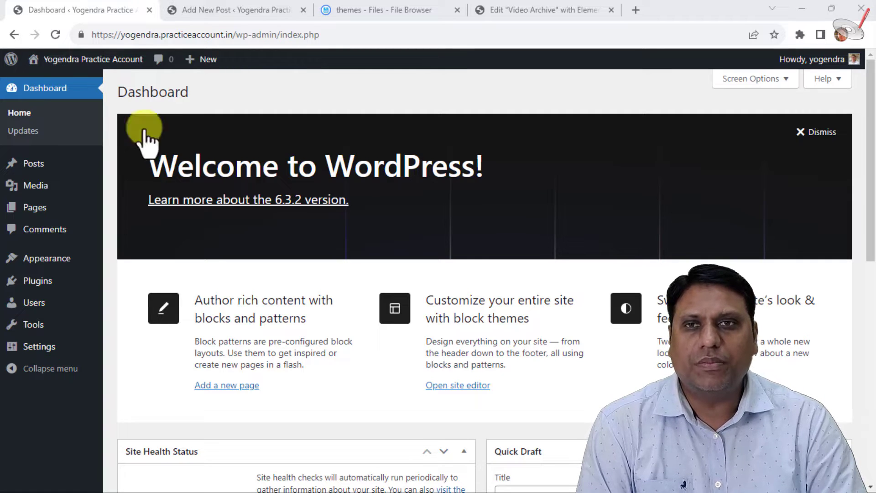
- Open the Themes page, reload the new post editor, then return to Themes with Twenty Twenty-Three active
{"action": "mouse_move", "coordinate": [71, 261]}
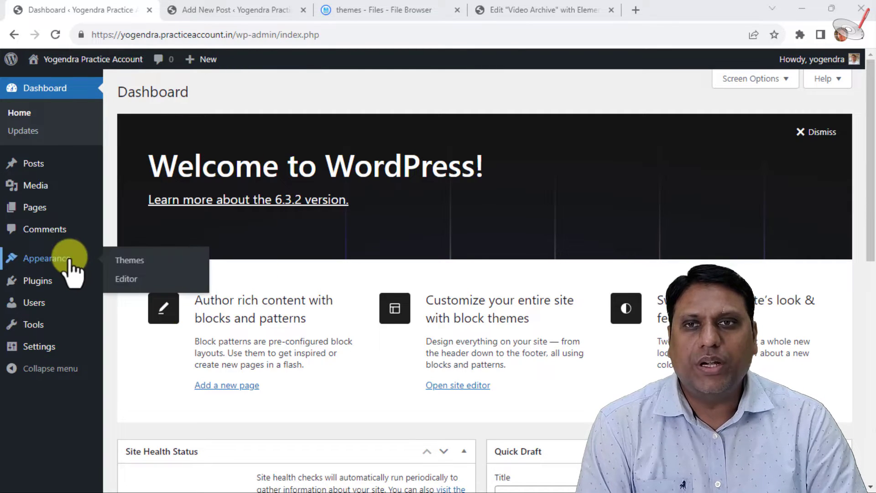
{"action": "left_click", "coordinate": [130, 260]}
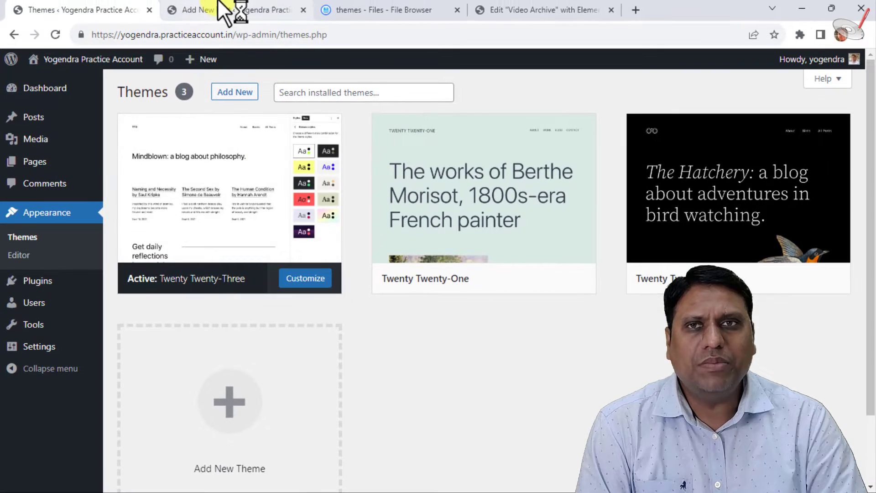
{"action": "left_click", "coordinate": [218, 4]}
{"action": "left_click", "coordinate": [54, 34]}
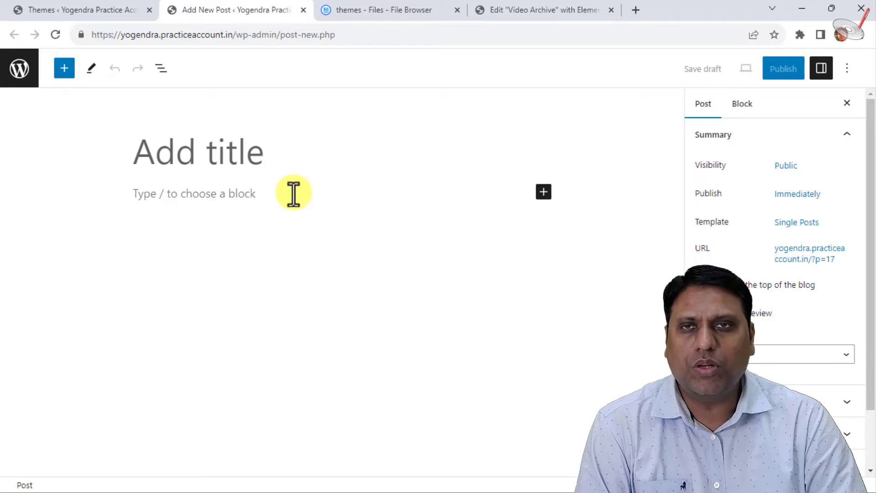
{"action": "left_click", "coordinate": [66, 11]}
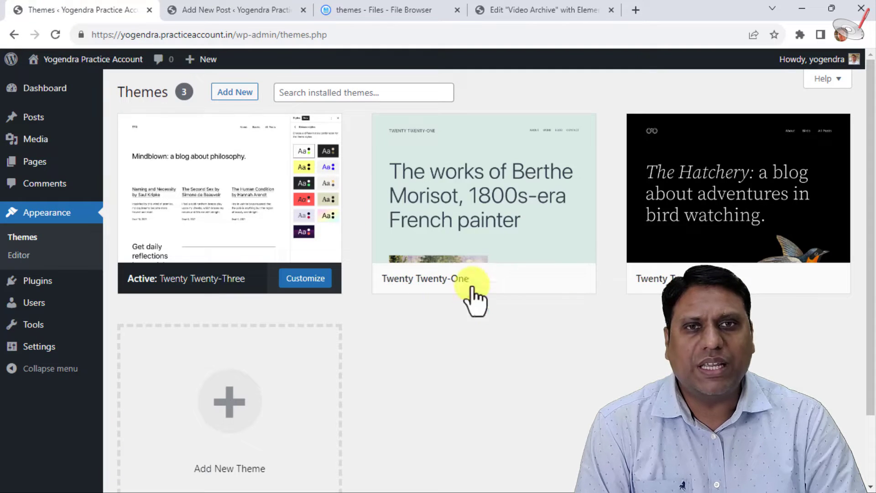
- Activate the Twenty Twenty-One theme and reload the new post editor under it
{"action": "mouse_move", "coordinate": [511, 278]}
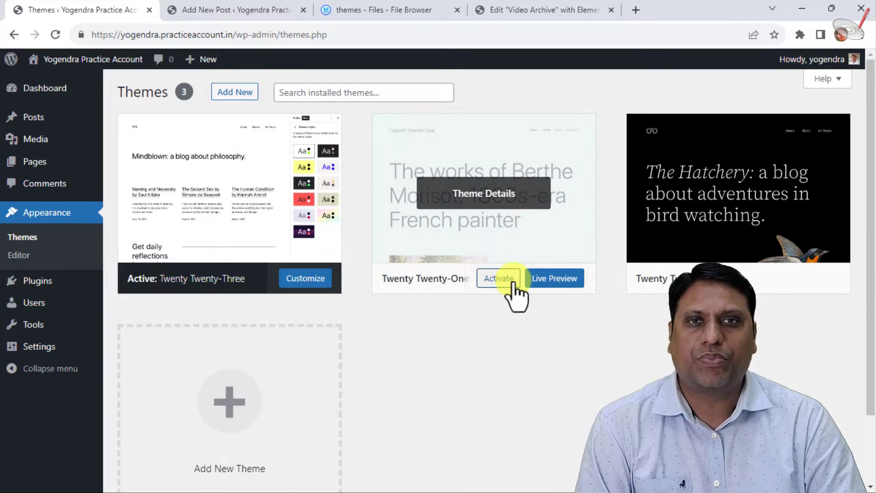
{"action": "left_click", "coordinate": [499, 279]}
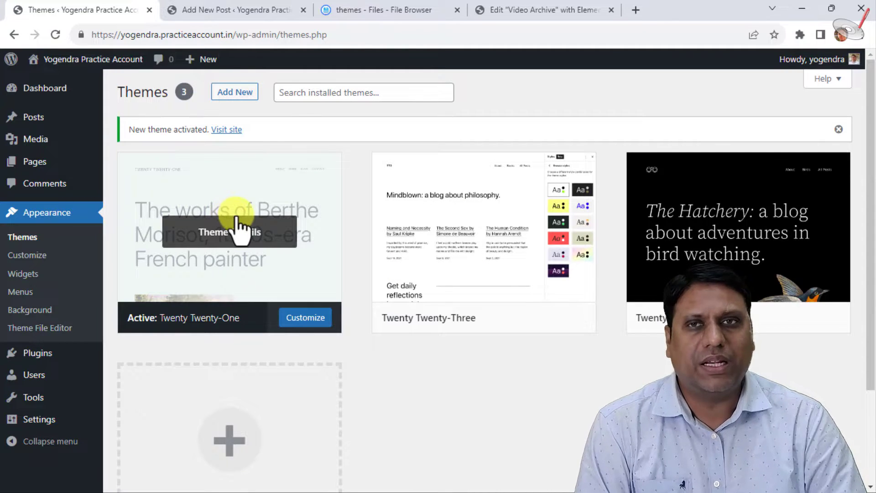
{"action": "left_click", "coordinate": [229, 6]}
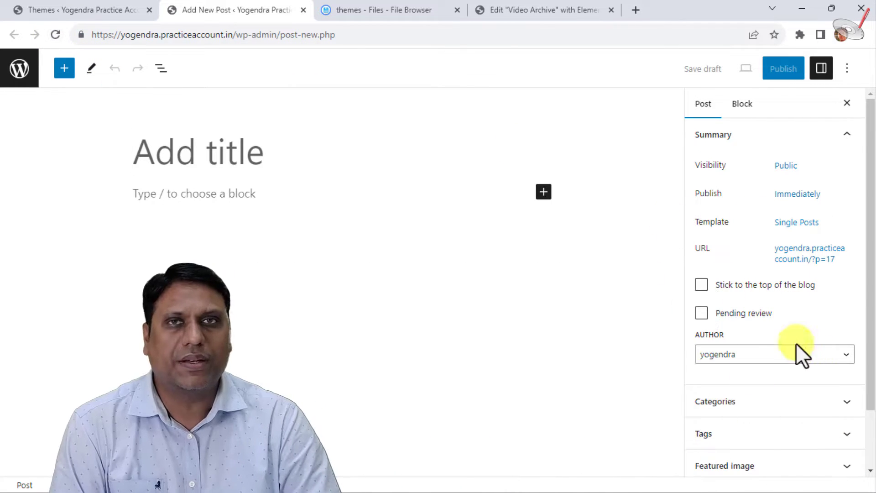
{"action": "left_click", "coordinate": [56, 35]}
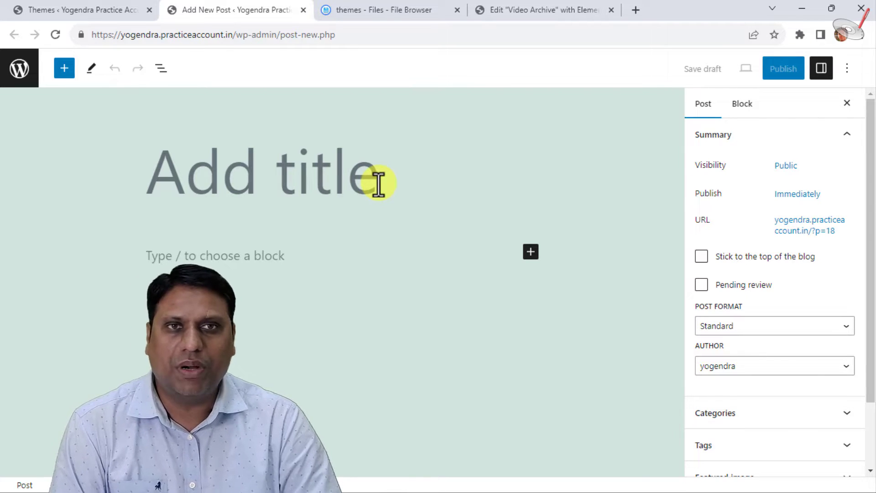
- Check the Post Format list, keep Standard, and make Twenty Twenty-Two the active theme
{"action": "left_click", "coordinate": [813, 330]}
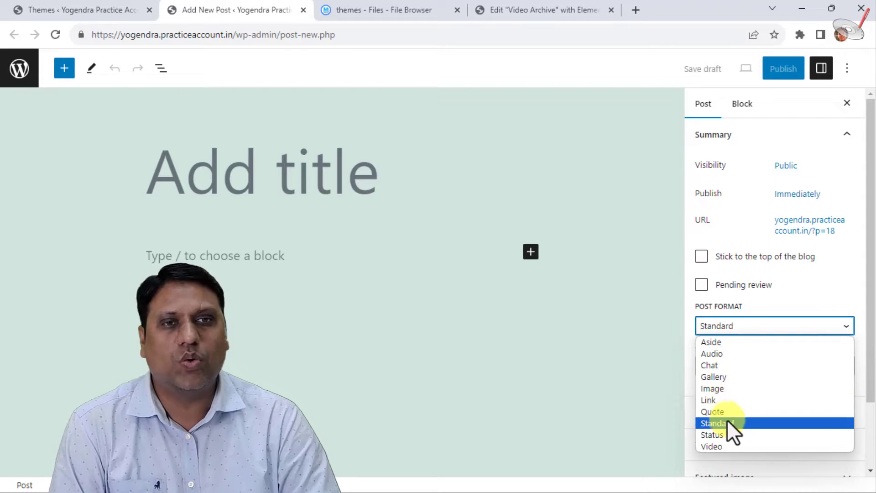
{"action": "left_click", "coordinate": [805, 297]}
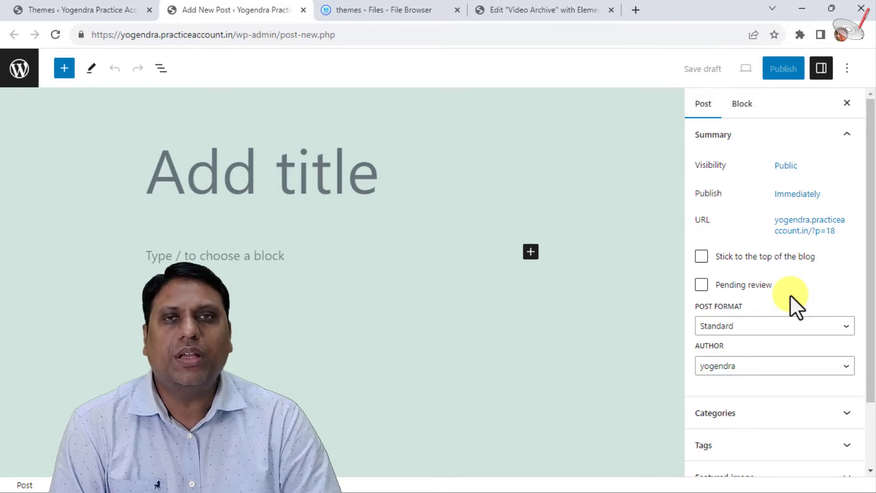
{"action": "left_click", "coordinate": [97, 10]}
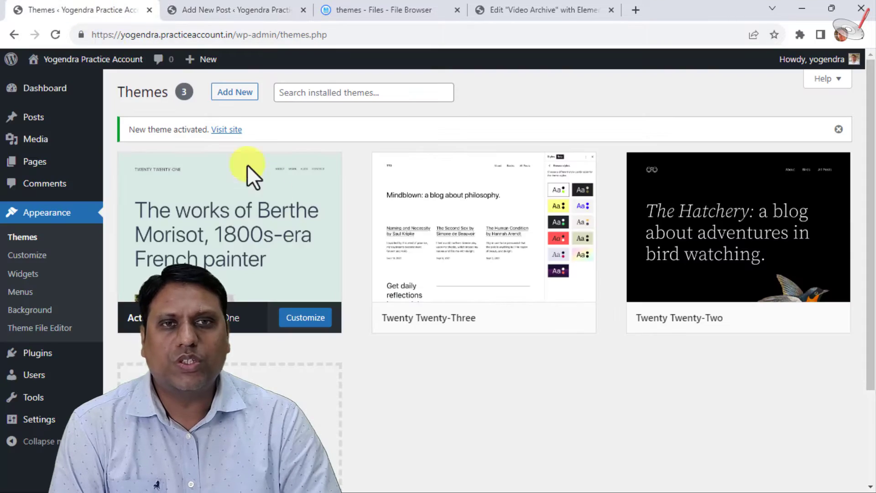
{"action": "mouse_move", "coordinate": [760, 321]}
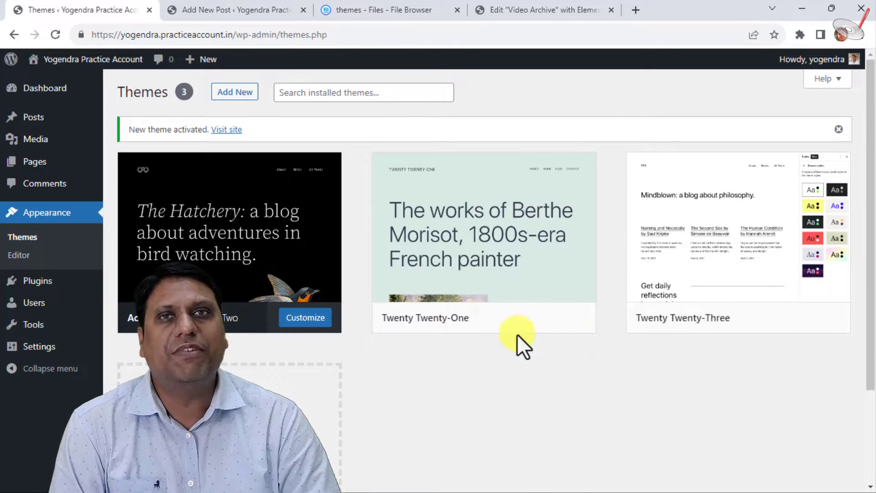
- Reload the new post editor under Twenty Twenty-Two and confirm the Post Format panel is gone
{"action": "left_click", "coordinate": [224, 10]}
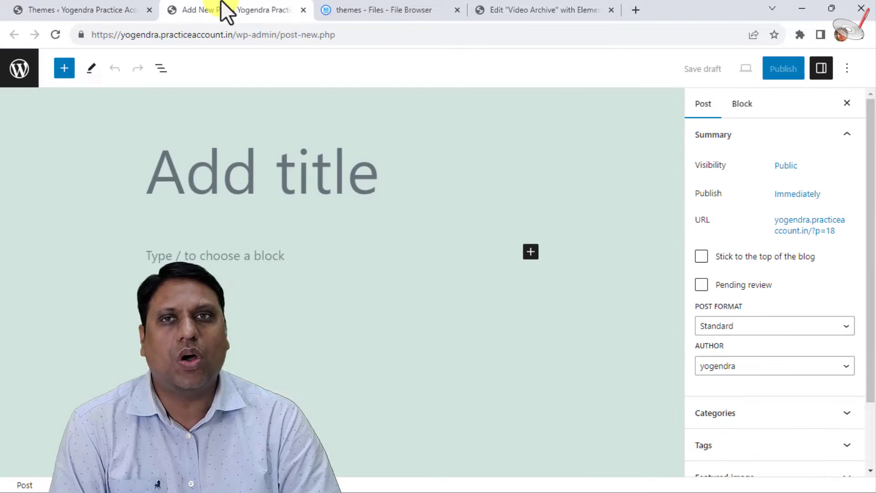
{"action": "left_click", "coordinate": [55, 33]}
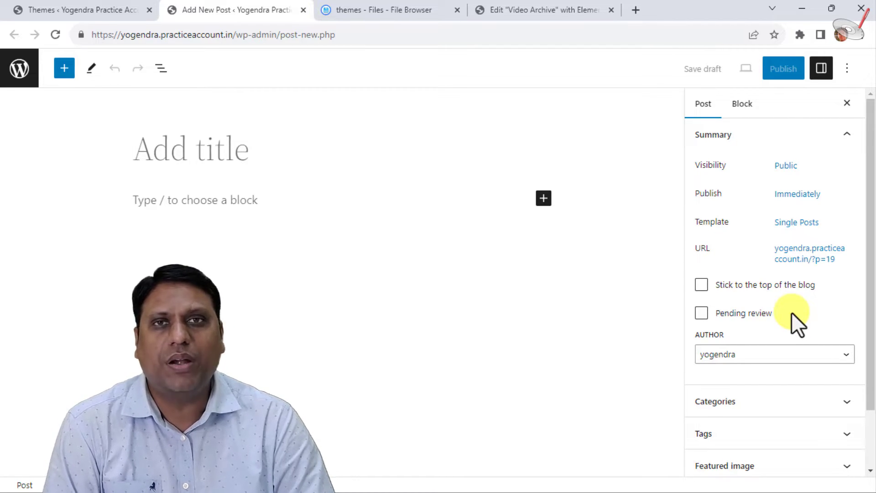
{"action": "left_click", "coordinate": [366, 5]}
{"action": "left_click", "coordinate": [523, 9]}
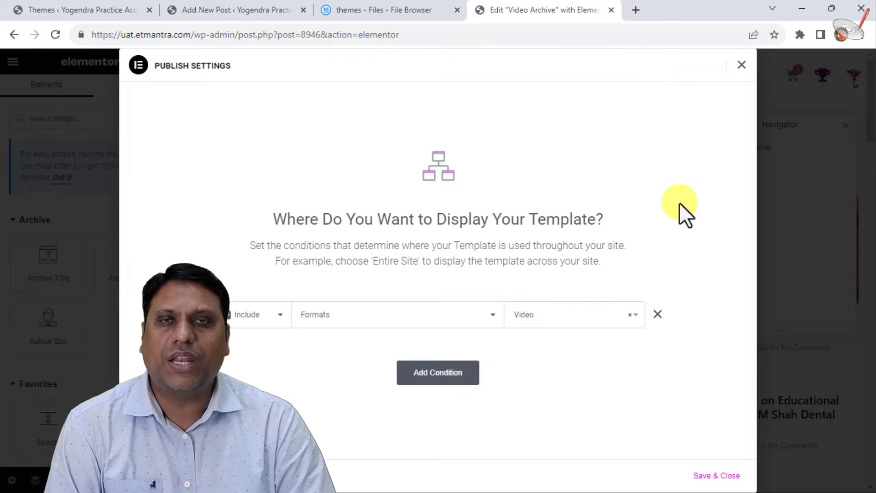
{"action": "left_click", "coordinate": [393, 320]}
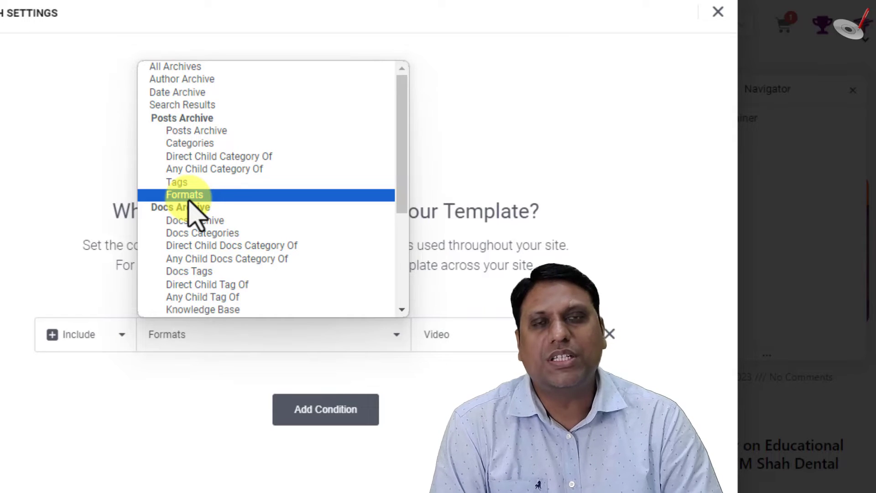
{"action": "left_click", "coordinate": [592, 203]}
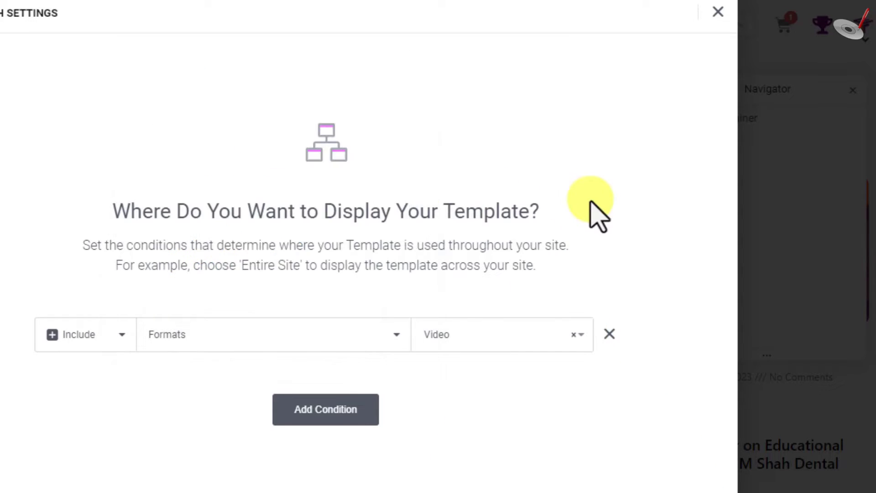
{"action": "left_click", "coordinate": [488, 336]}
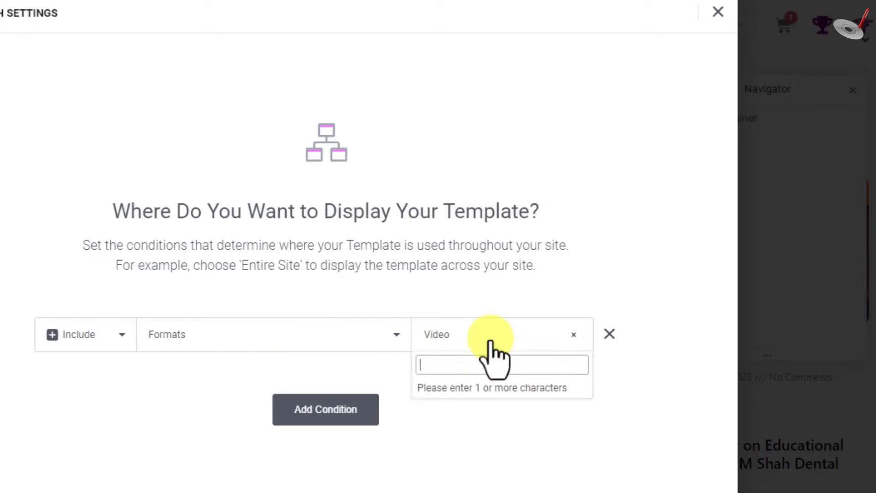
{"action": "left_click", "coordinate": [561, 269]}
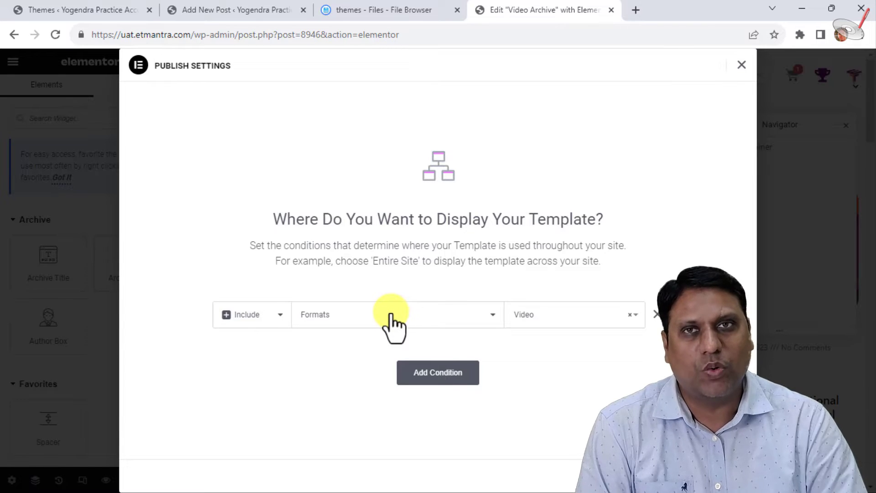
{"action": "left_click", "coordinate": [209, 9]}
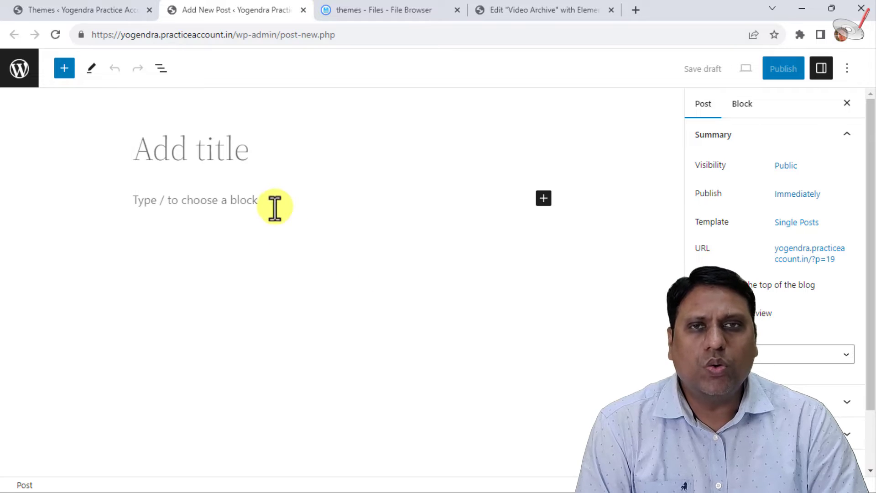
- Open the Site Editor from the Themes page, then go back to the admin Dashboard
{"action": "left_click", "coordinate": [80, 10]}
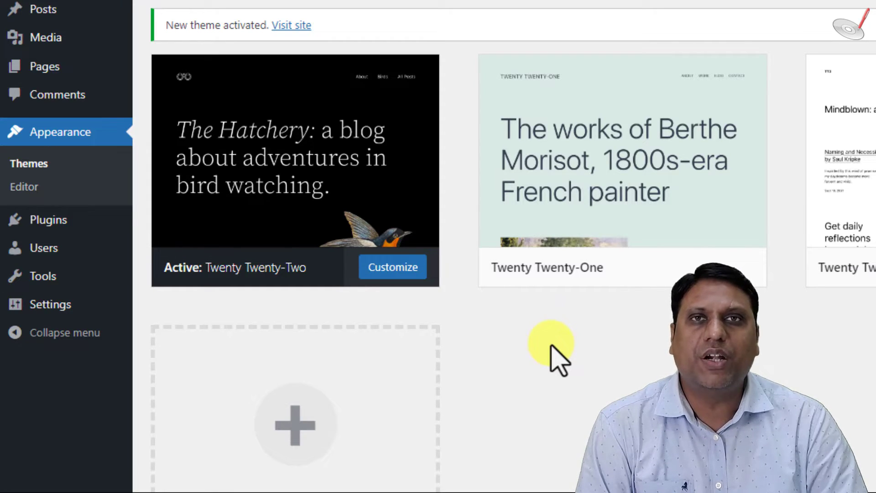
{"action": "mouse_move", "coordinate": [367, 233]}
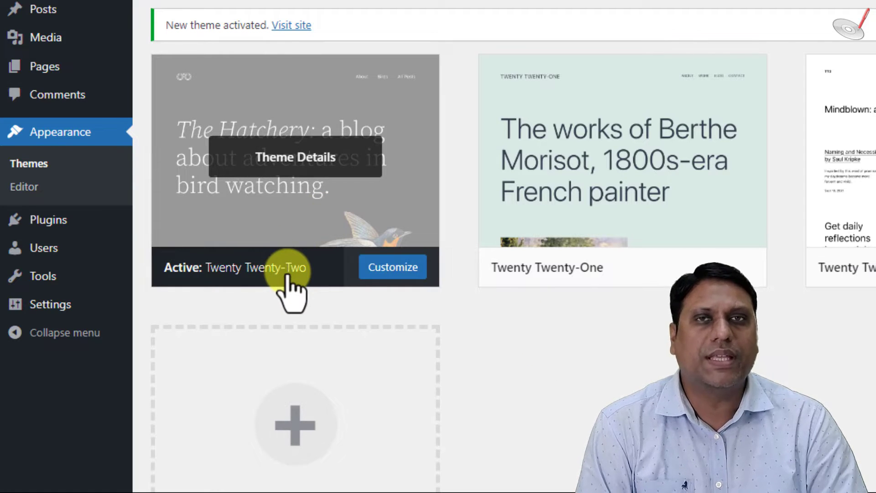
{"action": "mouse_move", "coordinate": [53, 274]}
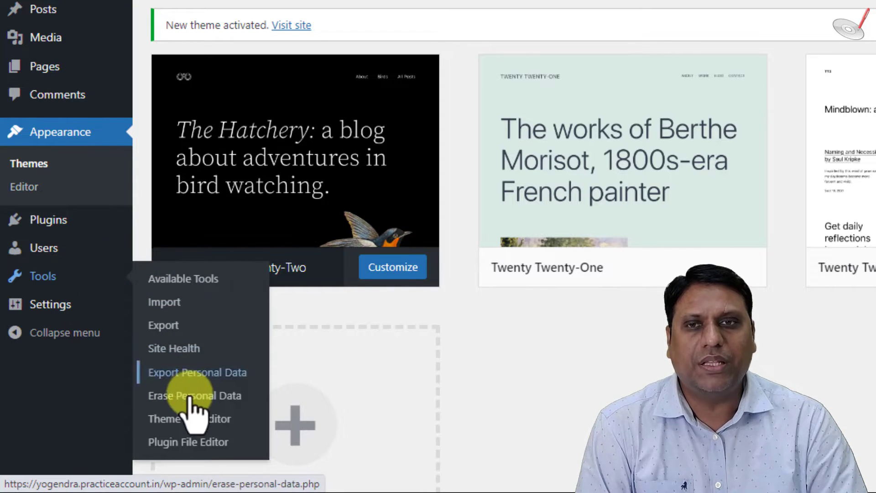
{"action": "left_click", "coordinate": [24, 191]}
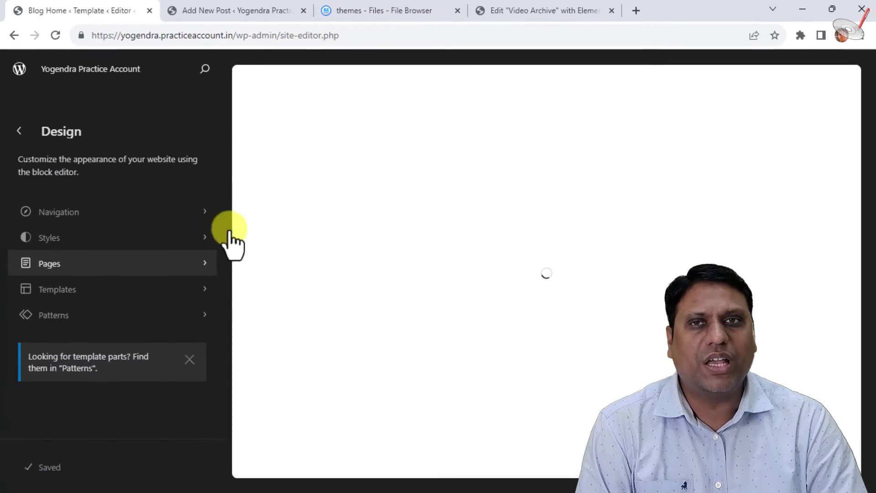
{"action": "left_click", "coordinate": [14, 131]}
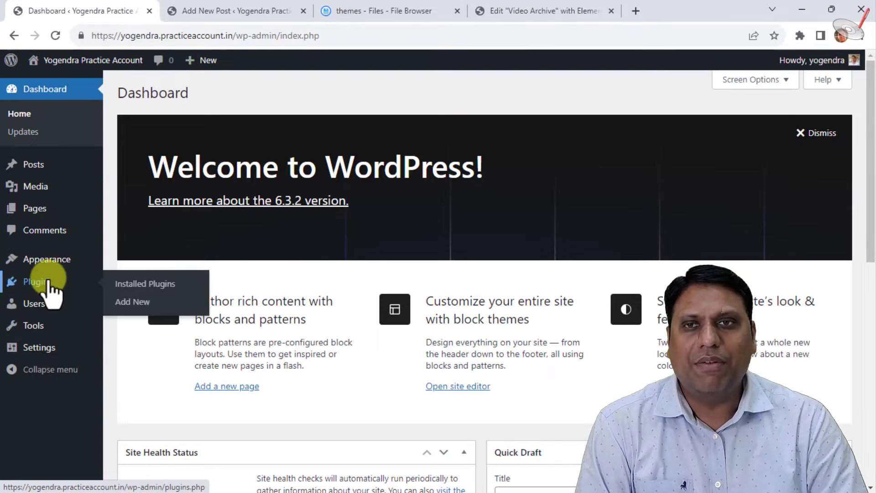
{"action": "mouse_move", "coordinate": [40, 326]}
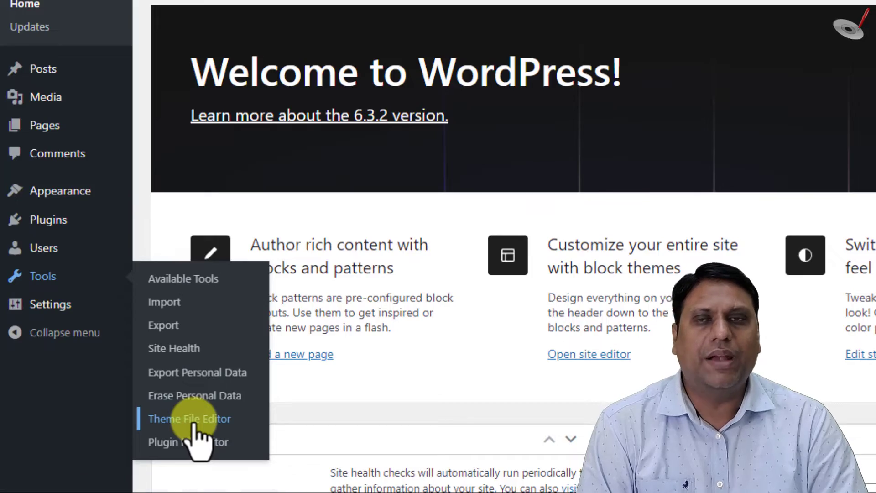
{"action": "left_click", "coordinate": [196, 422]}
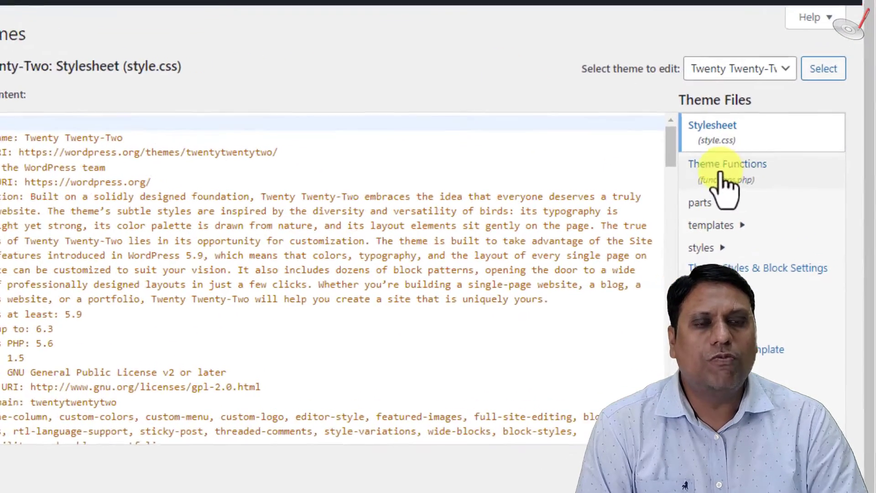
{"action": "left_click", "coordinate": [762, 158]}
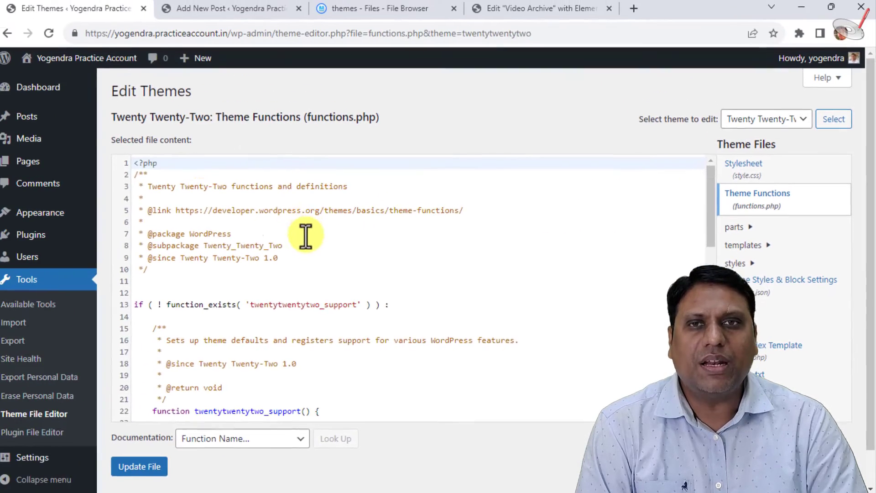
{"action": "scroll", "coordinate": [85, 206], "scroll_direction": "down", "scroll_amount": 3}
{"action": "scroll", "coordinate": [312, 242], "scroll_direction": "down", "scroll_amount": 9}
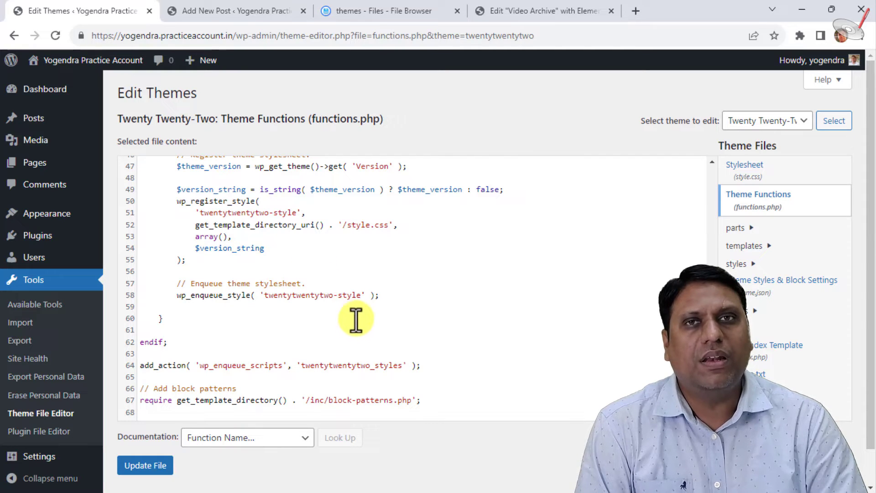
{"action": "left_click", "coordinate": [381, 9]}
{"action": "left_click", "coordinate": [288, 11]}
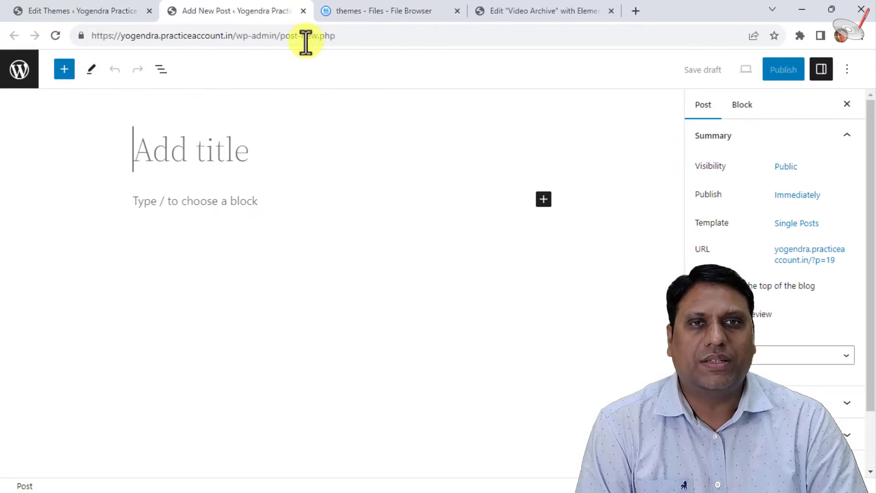
{"action": "left_click", "coordinate": [91, 14]}
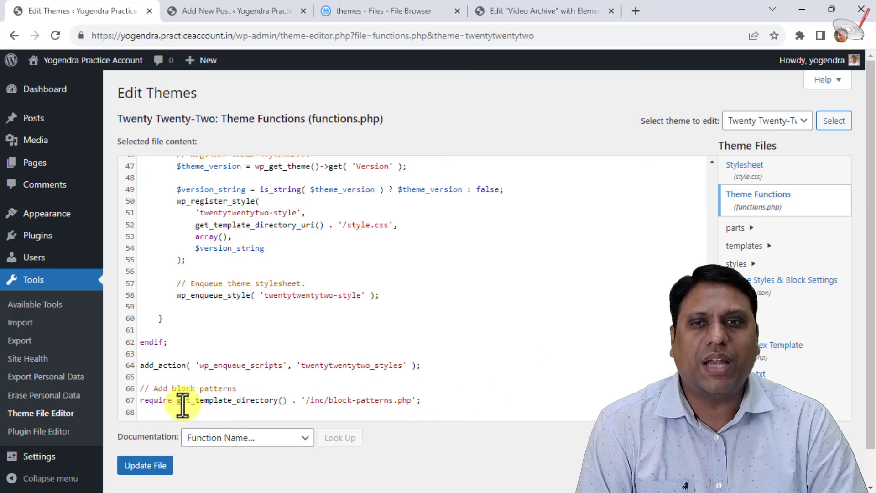
{"action": "left_click", "coordinate": [153, 413]}
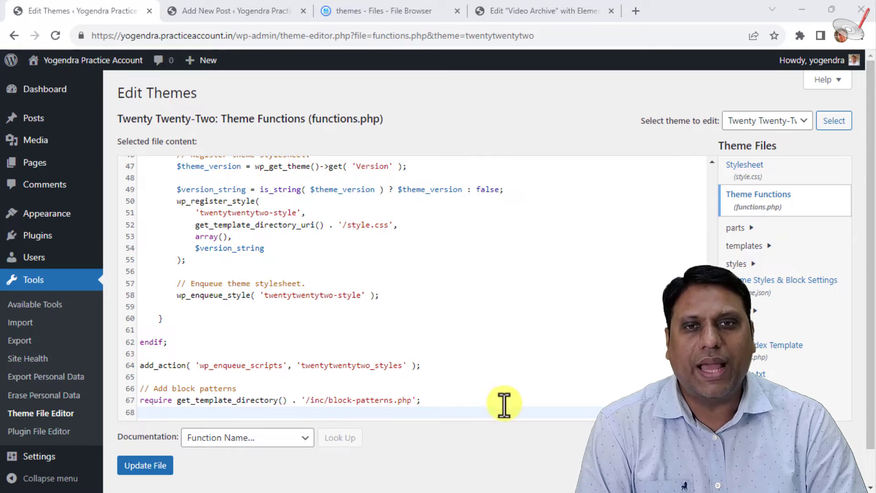
{"action": "left_click", "coordinate": [487, 407]}
- Paste a custom_theme_support post-formats function, hooked to after_setup_theme at priority 11, and select it
{"action": "key", "text": "Return"}
{"action": "key", "text": "Return"}
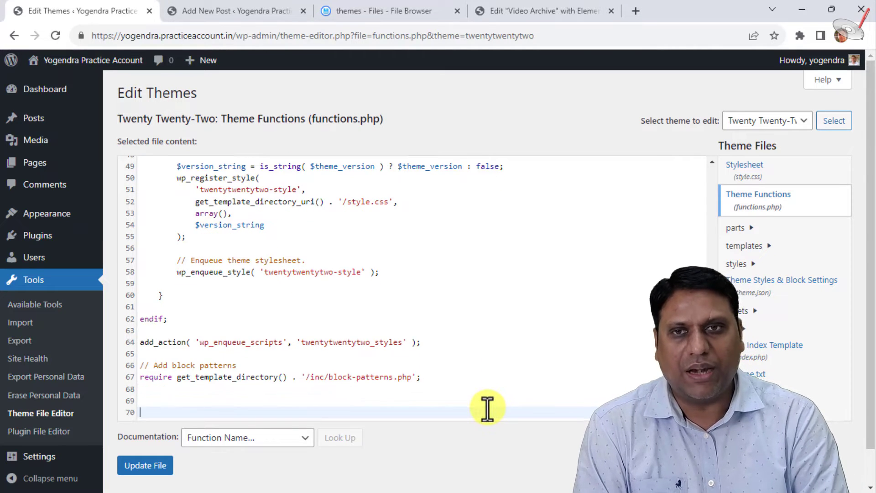
{"action": "type", "text": "function custom_theme_support() {     add_theme_support('post-formats', array('aside', 'image', 'video', 'quote', 'link', 'gallery', 'status', 'audio', 'chat')); } add_action('after_setup_theme', 'custom_theme_support', 11);"}
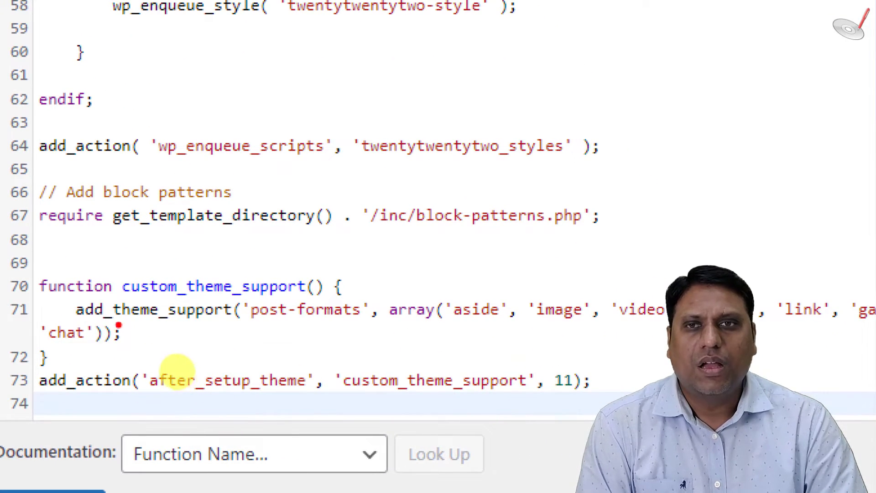
{"action": "left_click_drag", "start_coordinate": [91, 319], "coordinate": [362, 323]}
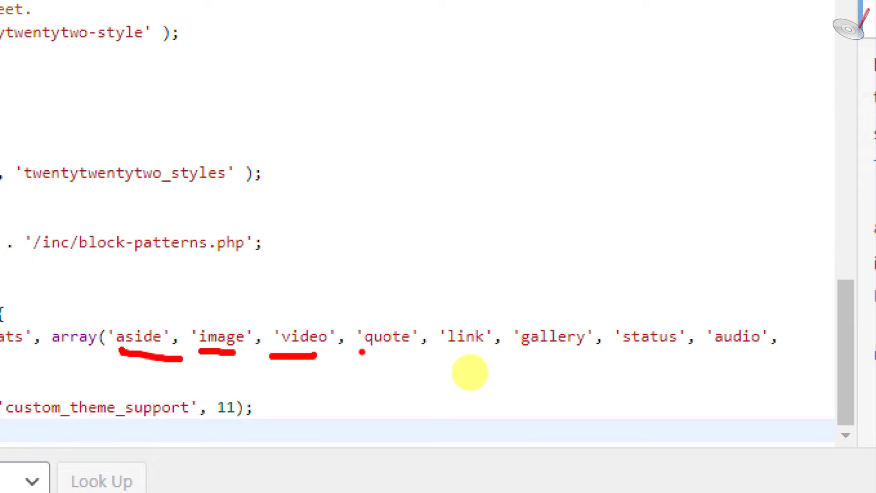
{"action": "left_click_drag", "start_coordinate": [369, 348], "coordinate": [417, 349]}
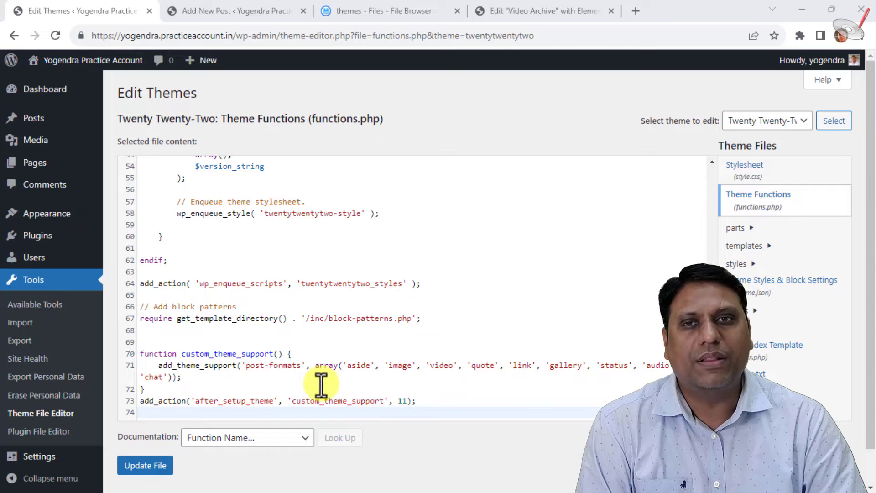
{"action": "left_click_drag", "start_coordinate": [424, 404], "coordinate": [150, 404]}
{"action": "left_click_drag", "start_coordinate": [143, 375], "coordinate": [138, 358]}
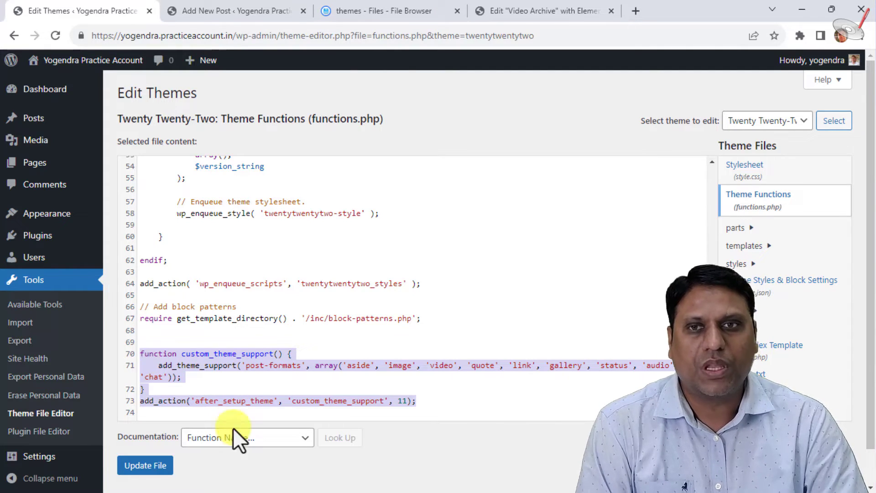
- Save functions.php and reload the new post editor, which now shows a Post Format setting
{"action": "left_click", "coordinate": [155, 466]}
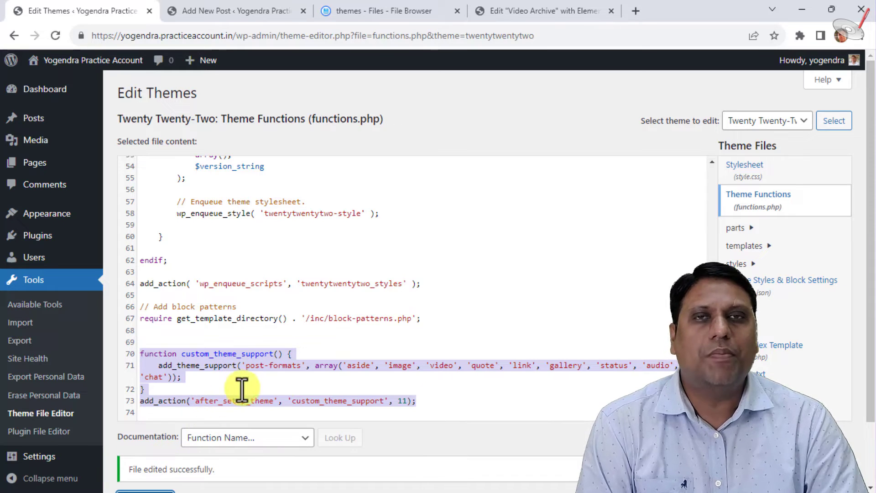
{"action": "left_click", "coordinate": [287, 388]}
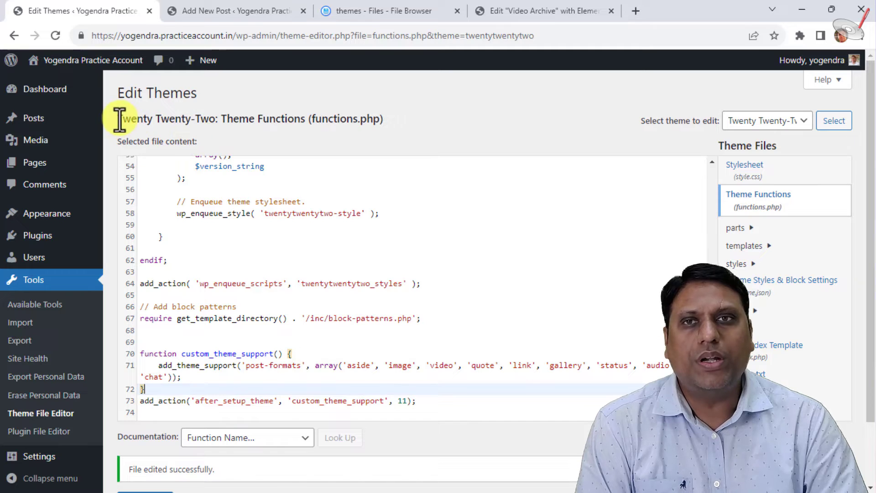
{"action": "left_click_drag", "start_coordinate": [120, 120], "coordinate": [220, 122]}
{"action": "left_click", "coordinate": [226, 119]}
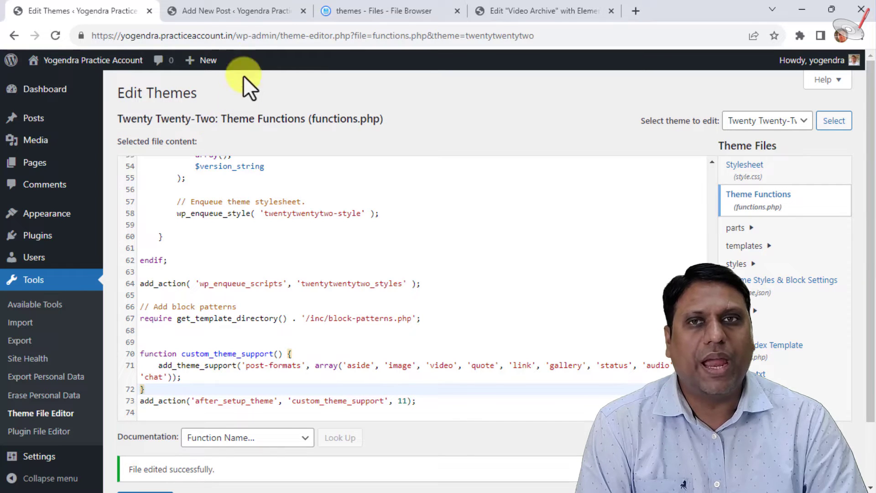
{"action": "left_click", "coordinate": [231, 12]}
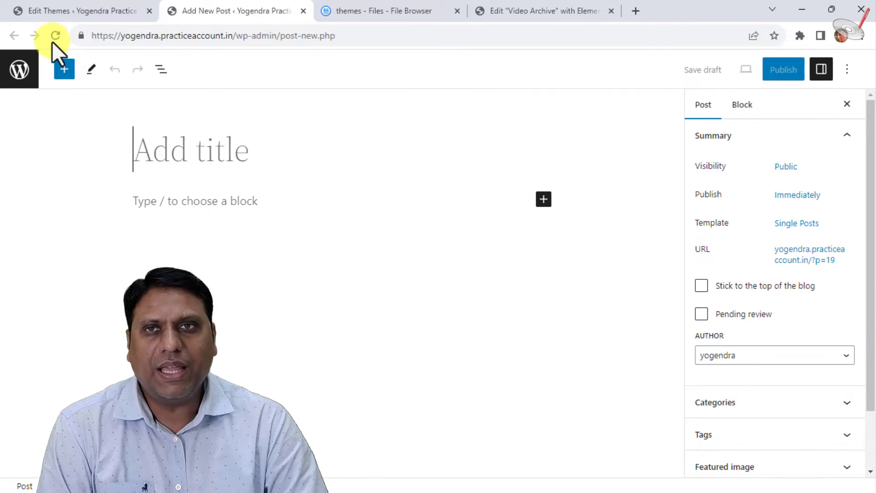
{"action": "left_click", "coordinate": [53, 39]}
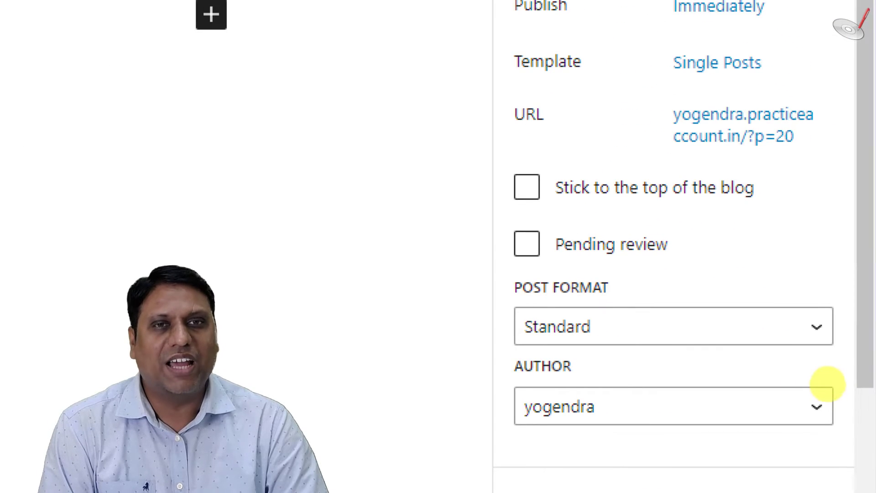
- Review the Post Format list from Aside to Video, keep Standard, and return to functions.php
{"action": "mouse_move", "coordinate": [833, 284]}
{"action": "left_mouse_down"}
{"action": "mouse_move", "coordinate": [618, 249]}
{"action": "mouse_move", "coordinate": [470, 313]}
{"action": "mouse_move", "coordinate": [870, 360]}
{"action": "left_mouse_up"}
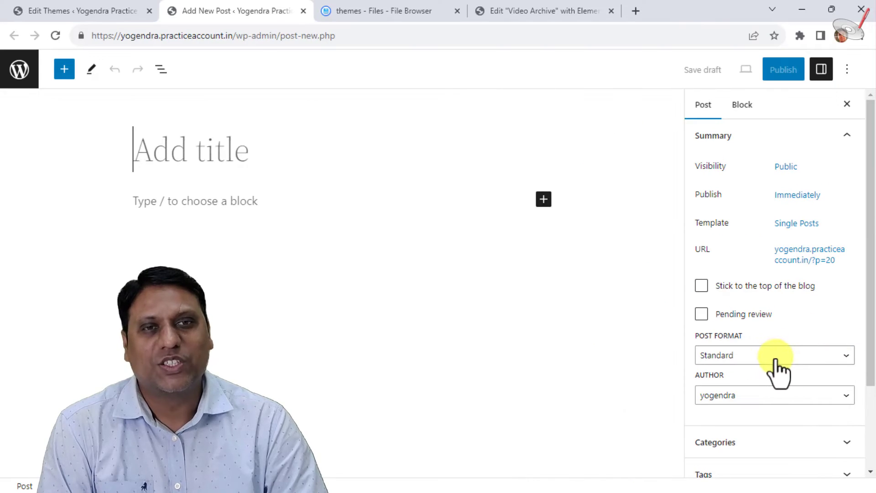
{"action": "left_click", "coordinate": [671, 329]}
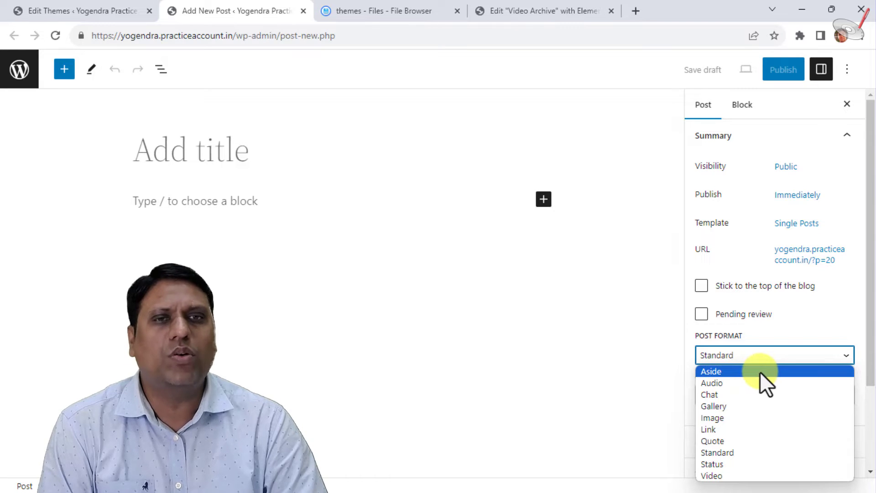
{"action": "left_click", "coordinate": [790, 330]}
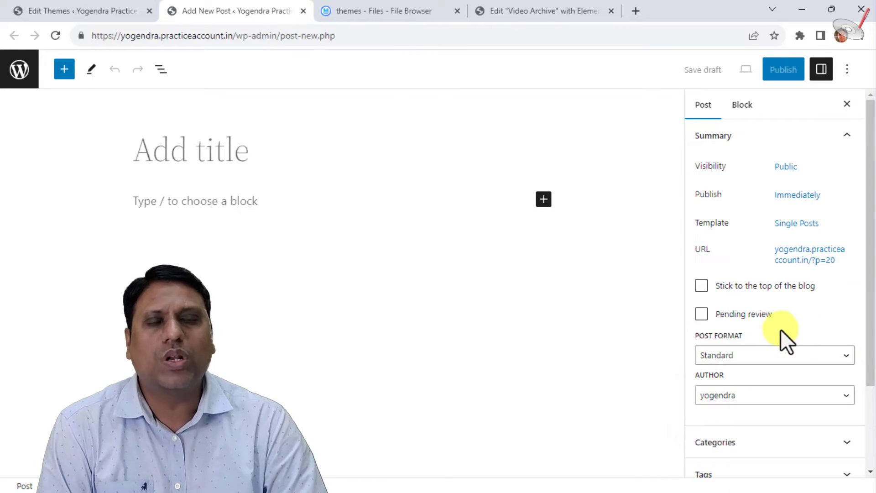
{"action": "left_click", "coordinate": [81, 10]}
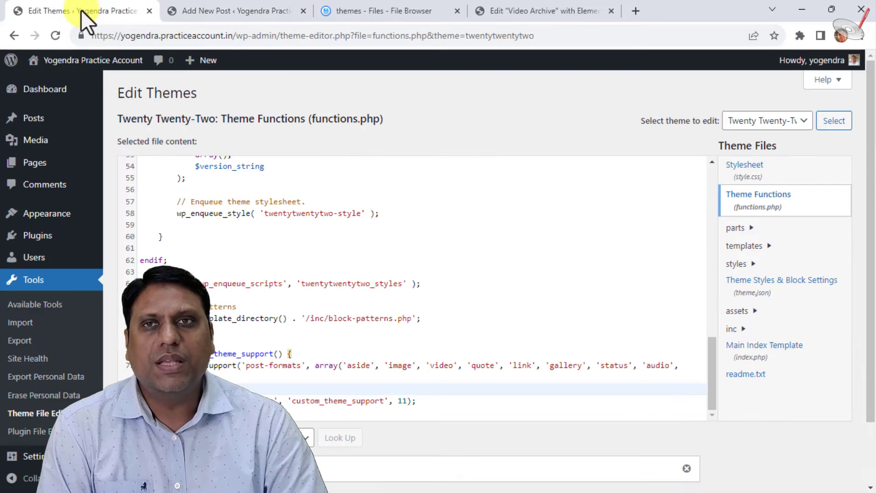
- Delete 'aside' from the post-formats list on line 71 and save functions.php
{"action": "scroll", "coordinate": [265, 327], "scroll_direction": "down", "scroll_amount": 2}
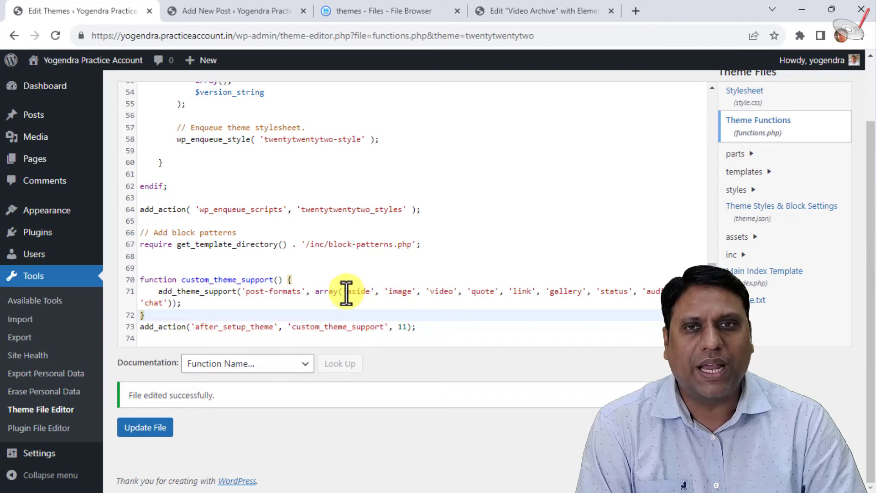
{"action": "left_click", "coordinate": [346, 291]}
{"action": "key", "text": "BackSpace"}
{"action": "key", "text": "BackSpace"}
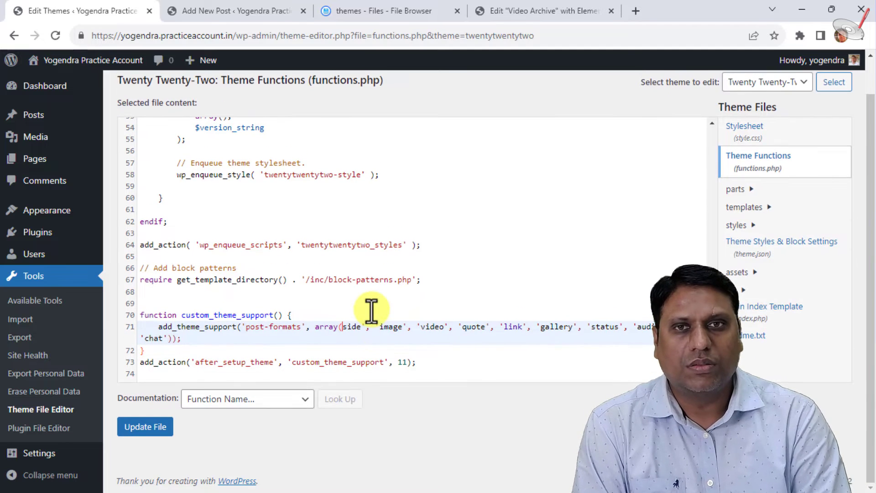
{"action": "key", "text": "Delete"}
{"action": "key", "text": "Delete"}
{"action": "key", "text": "Delete"}
{"action": "key", "text": "Delete"}
{"action": "key", "text": "Delete"}
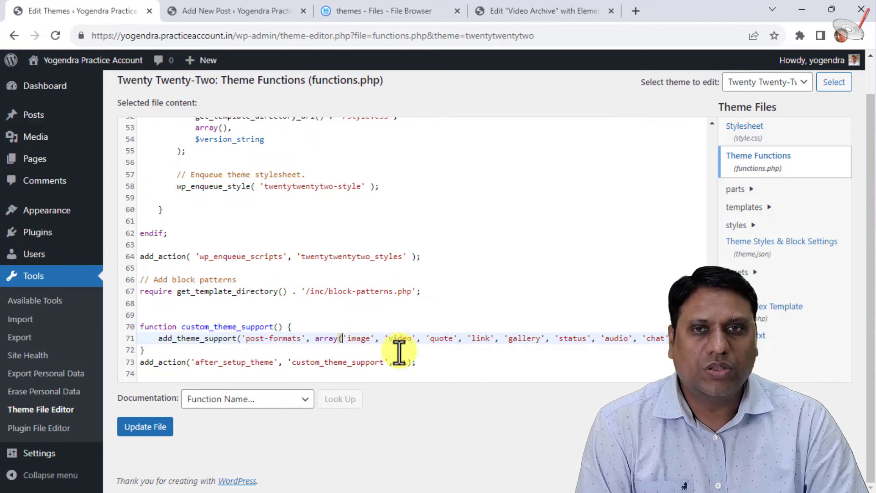
{"action": "left_click", "coordinate": [145, 426]}
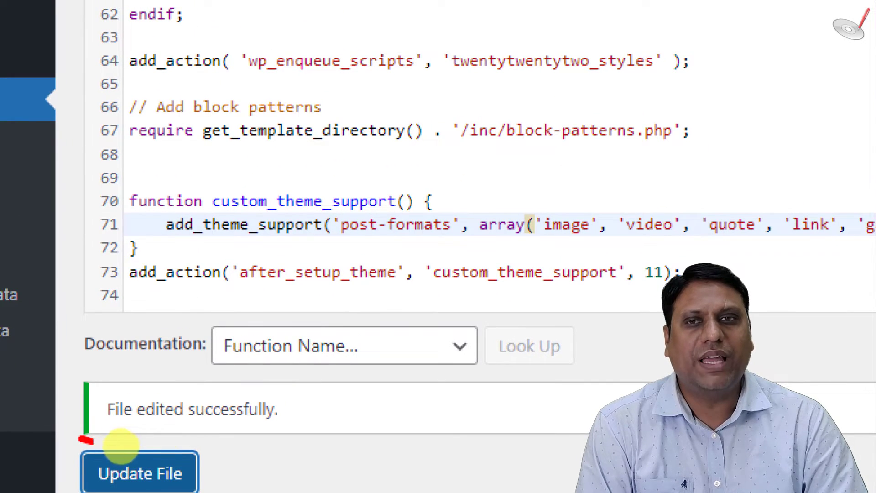
{"action": "mouse_move", "coordinate": [121, 445]}
{"action": "left_mouse_down"}
{"action": "mouse_move", "coordinate": [207, 445]}
{"action": "mouse_move", "coordinate": [231, 408]}
{"action": "mouse_move", "coordinate": [119, 415]}
{"action": "mouse_move", "coordinate": [116, 444]}
{"action": "left_mouse_up"}
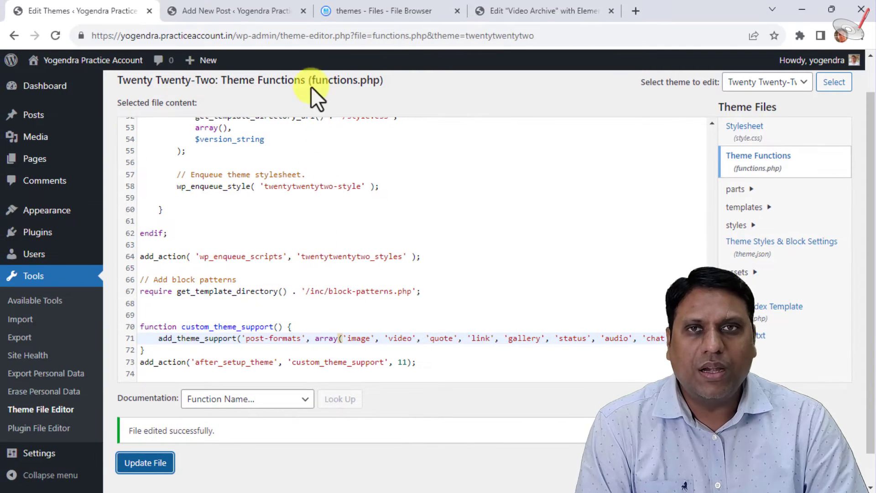
- Reload the new post editor to pick up the edited functions.php
{"action": "left_click", "coordinate": [224, 11]}
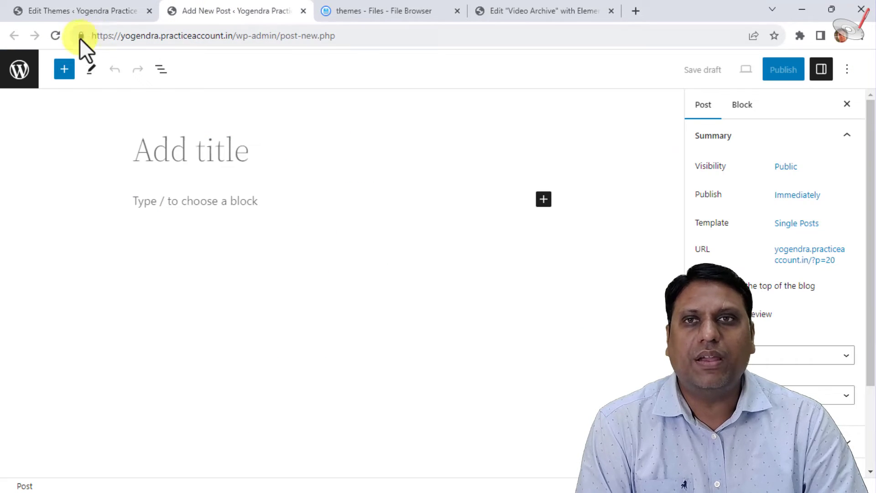
{"action": "left_click", "coordinate": [52, 37]}
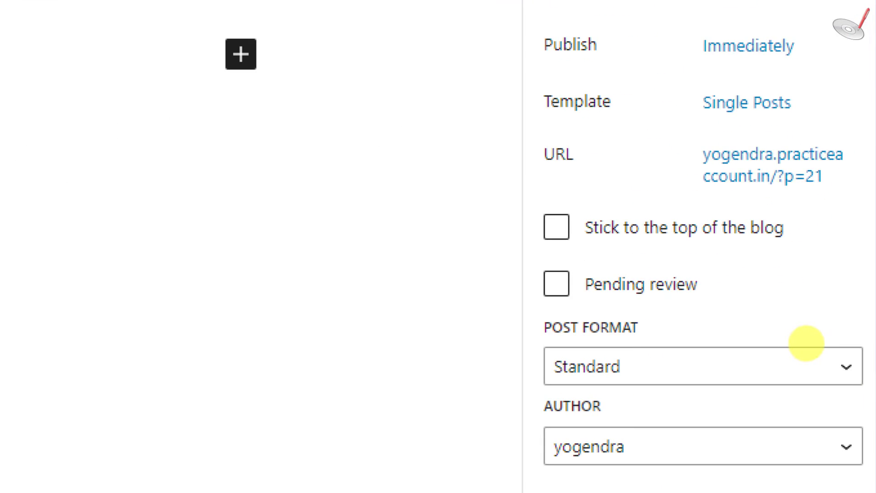
{"action": "mouse_move", "coordinate": [794, 339]}
{"action": "left_mouse_down"}
{"action": "mouse_move", "coordinate": [685, 319]}
{"action": "mouse_move", "coordinate": [479, 344]}
{"action": "mouse_move", "coordinate": [840, 397]}
{"action": "left_mouse_up"}
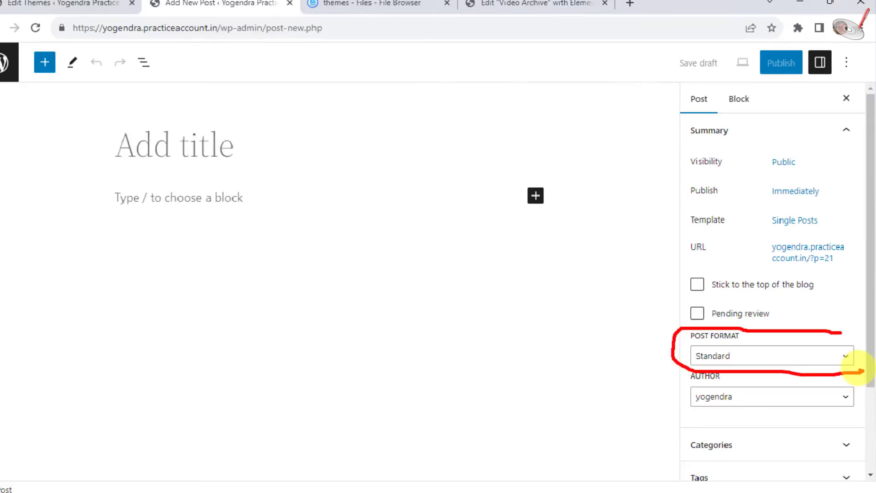
- Confirm the Post Format list no longer includes Aside, then return to functions.php
{"action": "left_click", "coordinate": [782, 358]}
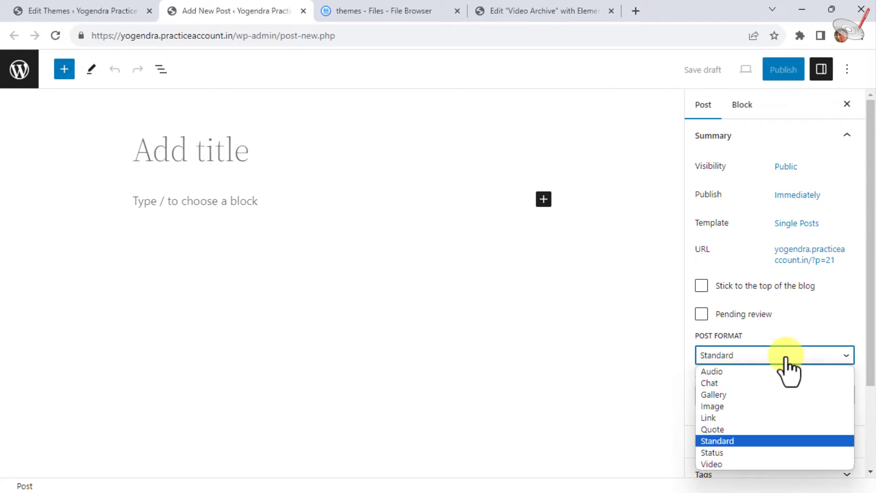
{"action": "left_click", "coordinate": [774, 360]}
{"action": "left_click", "coordinate": [774, 361]}
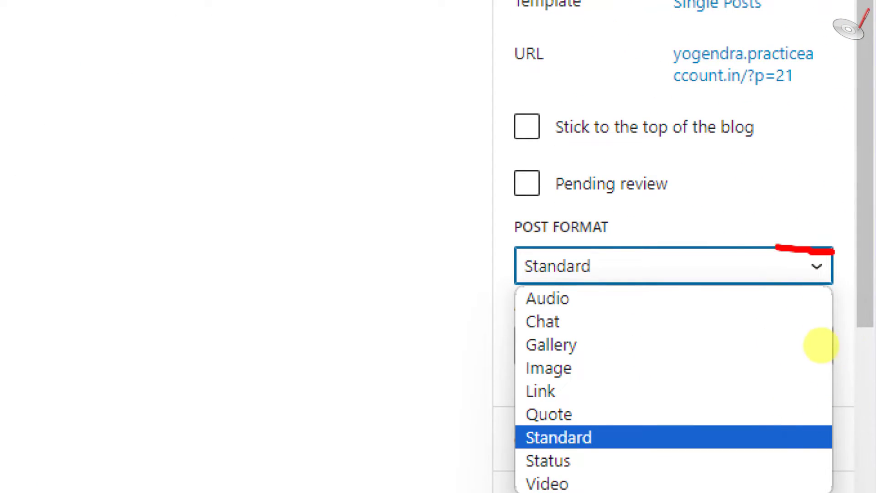
{"action": "mouse_move", "coordinate": [820, 344]}
{"action": "left_mouse_down"}
{"action": "mouse_move", "coordinate": [683, 346]}
{"action": "mouse_move", "coordinate": [689, 452]}
{"action": "mouse_move", "coordinate": [745, 470]}
{"action": "mouse_move", "coordinate": [852, 458]}
{"action": "mouse_move", "coordinate": [840, 217]}
{"action": "left_mouse_up"}
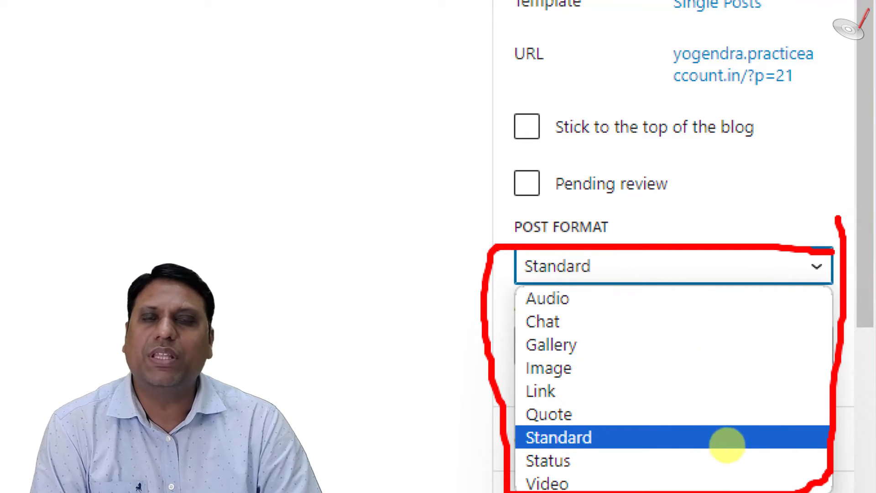
{"action": "left_click", "coordinate": [727, 439]}
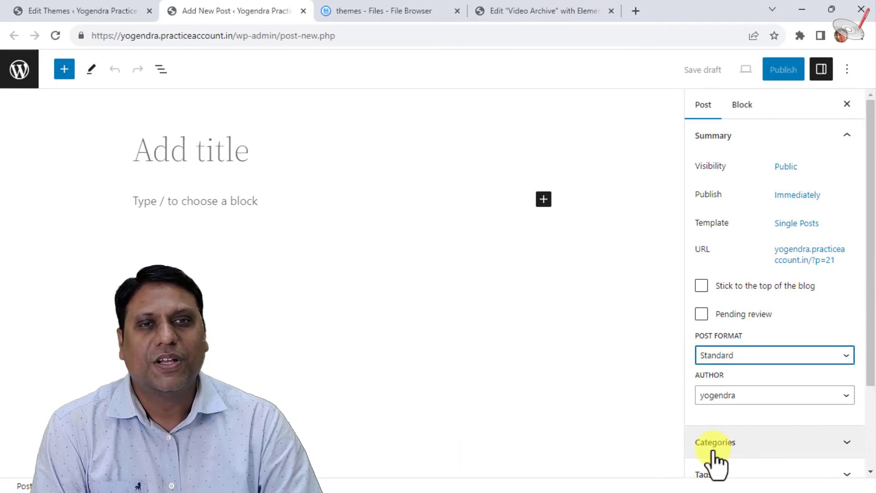
{"action": "left_click", "coordinate": [86, 11]}
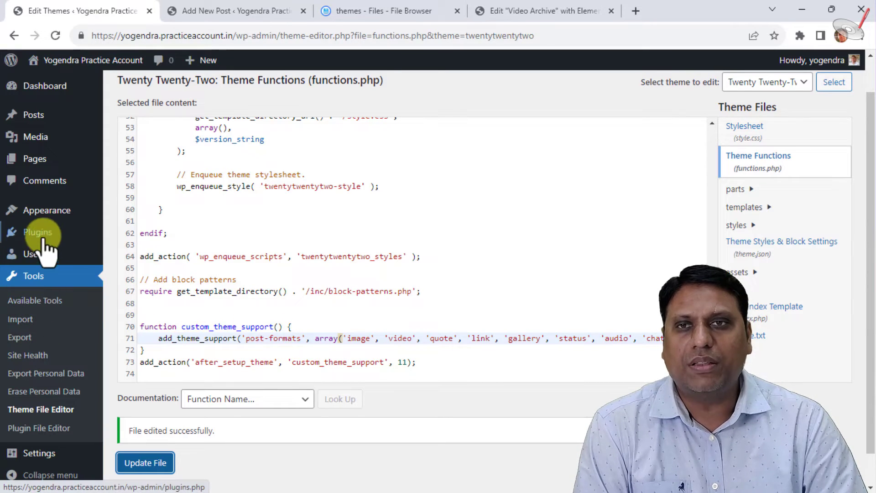
- Activate the Twenty Twenty-Three theme from the Themes page
{"action": "left_click", "coordinate": [143, 214]}
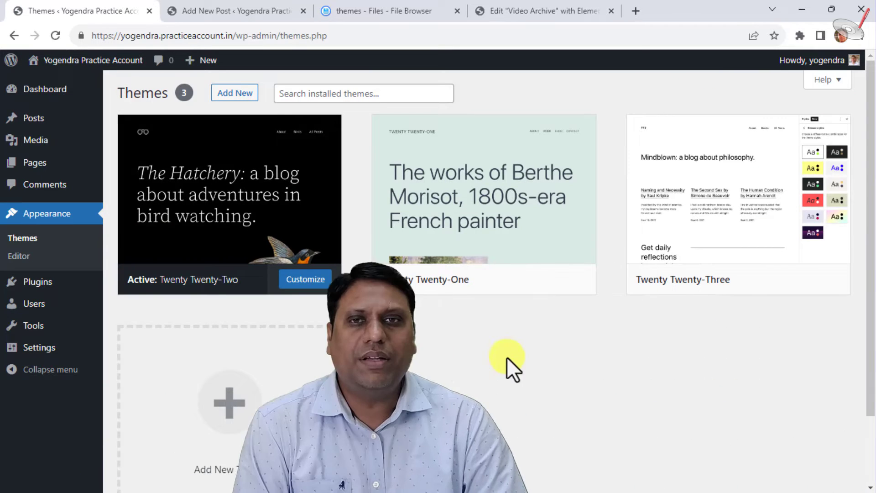
{"action": "mouse_move", "coordinate": [759, 294]}
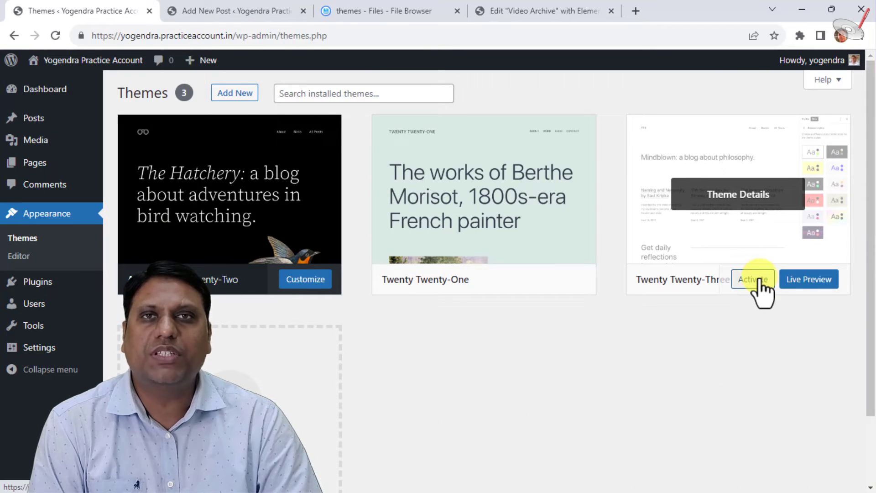
{"action": "left_click", "coordinate": [752, 279]}
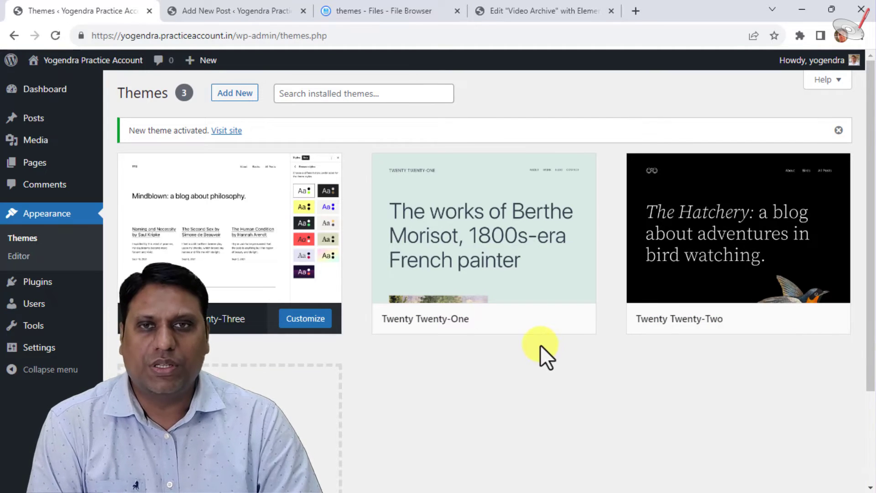
- Reload the new post editor, confirm Post Format is missing, and return to Themes
{"action": "mouse_move", "coordinate": [244, 260]}
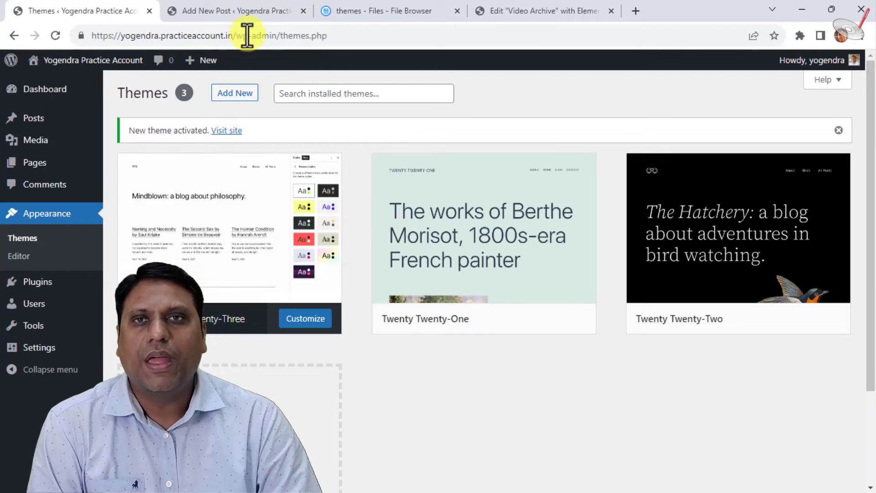
{"action": "left_click", "coordinate": [236, 12]}
{"action": "left_click", "coordinate": [51, 37]}
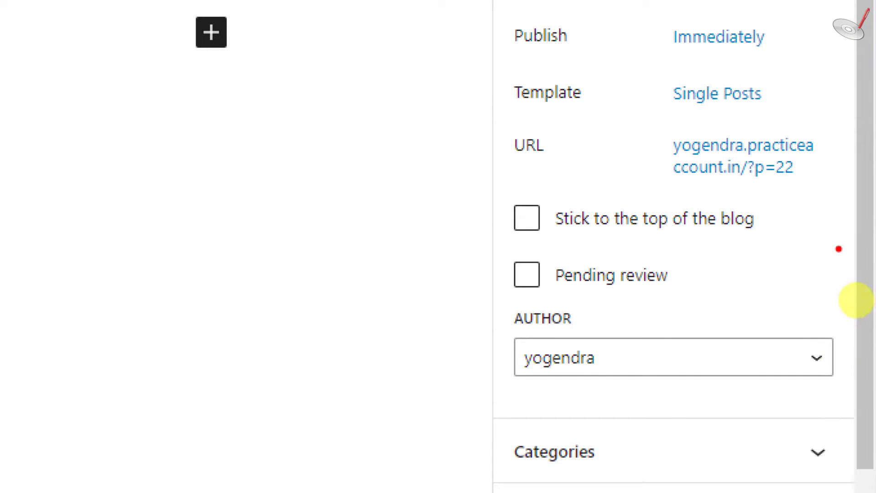
{"action": "mouse_move", "coordinate": [839, 249]}
{"action": "left_mouse_down"}
{"action": "mouse_move", "coordinate": [454, 237]}
{"action": "mouse_move", "coordinate": [874, 424]}
{"action": "left_mouse_up"}
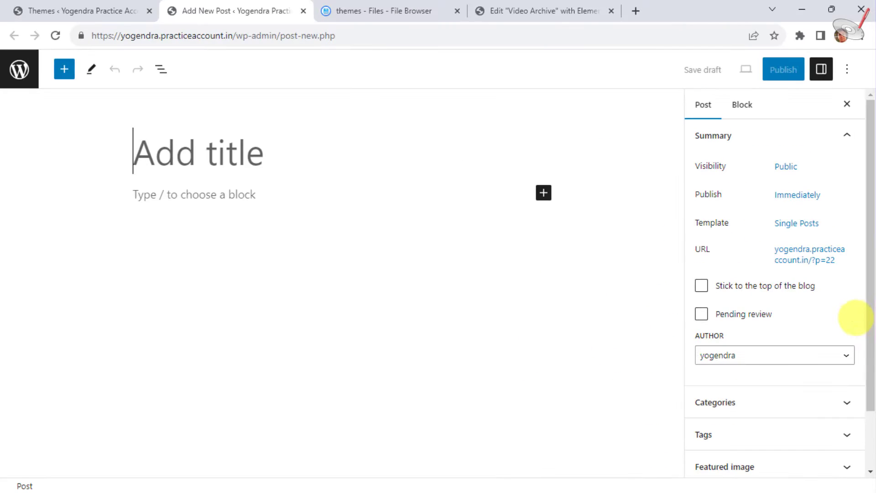
{"action": "left_click", "coordinate": [93, 16]}
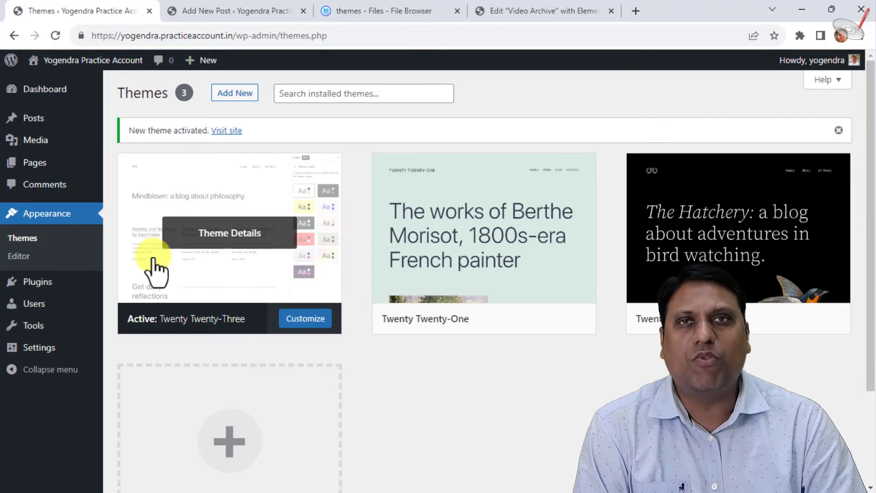
- Open the Theme File Editor and mark Twenty Twenty-Three's file list, which has no functions.php
{"action": "mouse_move", "coordinate": [43, 322]}
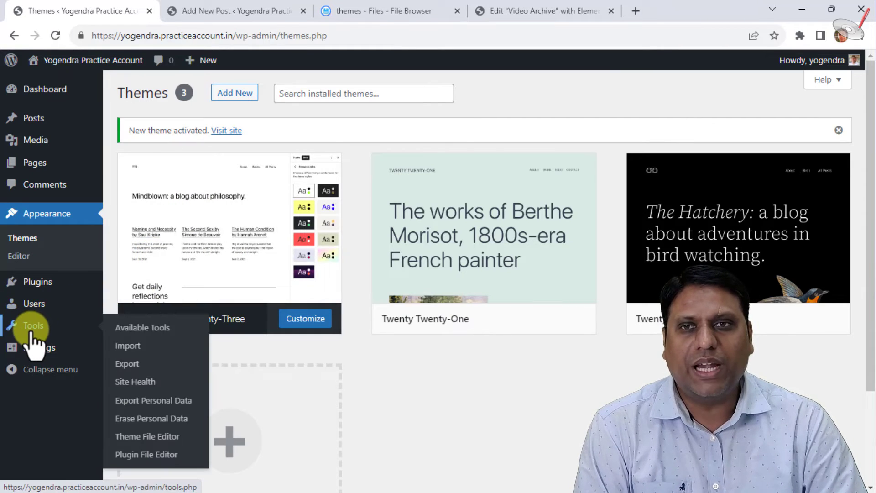
{"action": "left_click", "coordinate": [130, 435]}
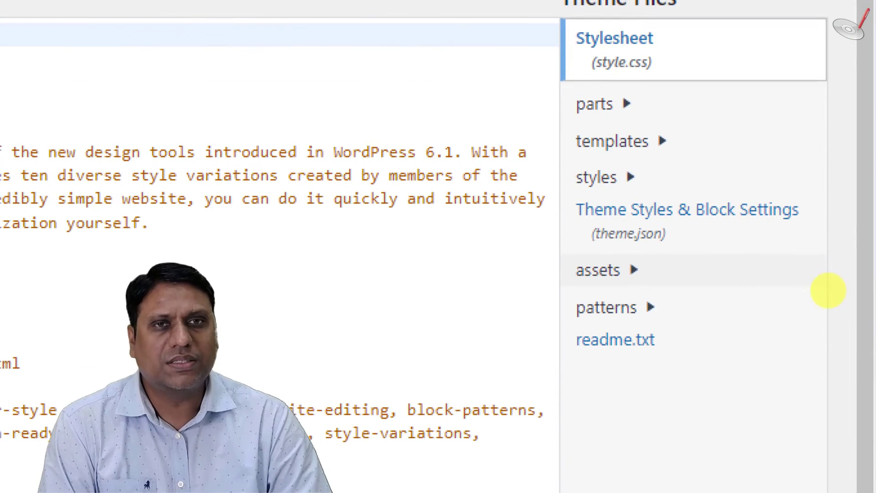
{"action": "left_click_drag", "start_coordinate": [835, 77], "coordinate": [584, 65]}
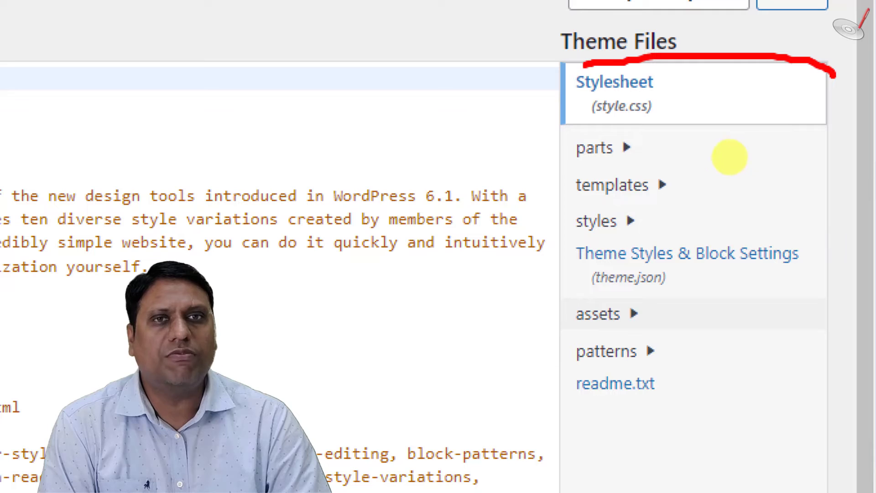
{"action": "mouse_move", "coordinate": [729, 157]}
{"action": "left_mouse_down"}
{"action": "mouse_move", "coordinate": [708, 284]}
{"action": "mouse_move", "coordinate": [792, 348]}
{"action": "mouse_move", "coordinate": [854, 215]}
{"action": "mouse_move", "coordinate": [857, 168]}
{"action": "left_mouse_up"}
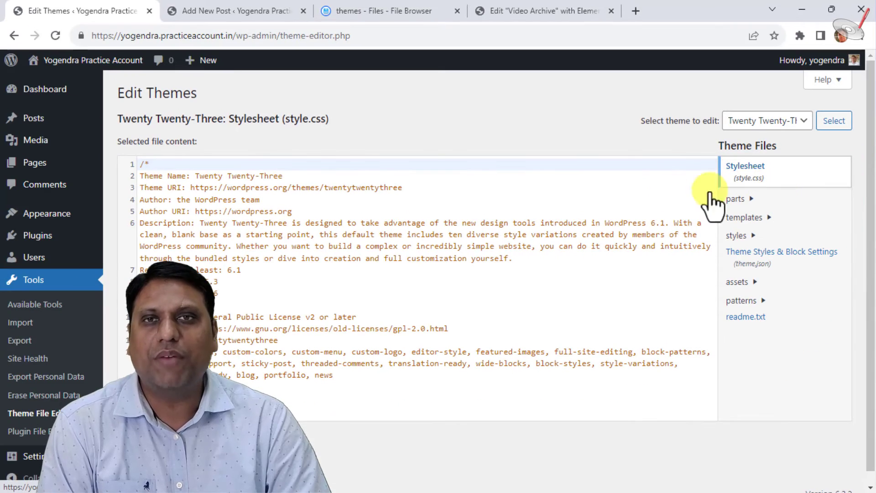
- Open the twentytwentyone theme folder in File Browser and select its functions.php
{"action": "left_click", "coordinate": [371, 9]}
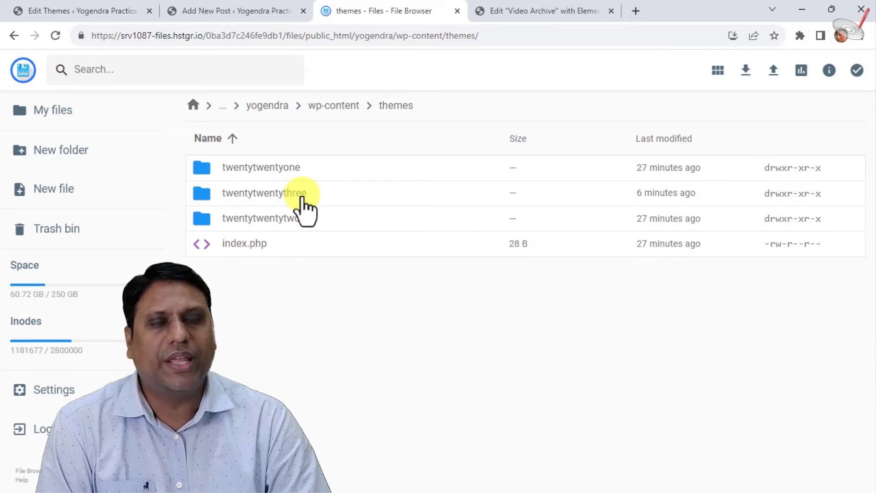
{"action": "double_click", "coordinate": [263, 176]}
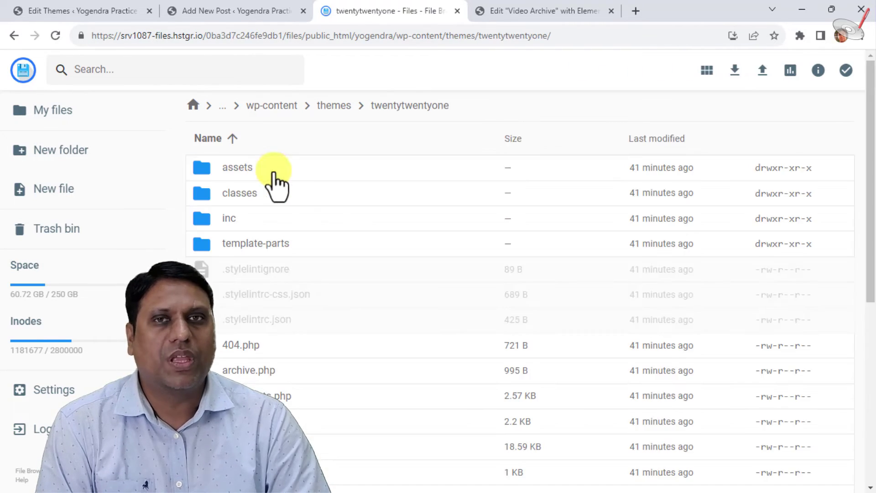
{"action": "scroll", "coordinate": [290, 283], "scroll_direction": "down", "scroll_amount": 5}
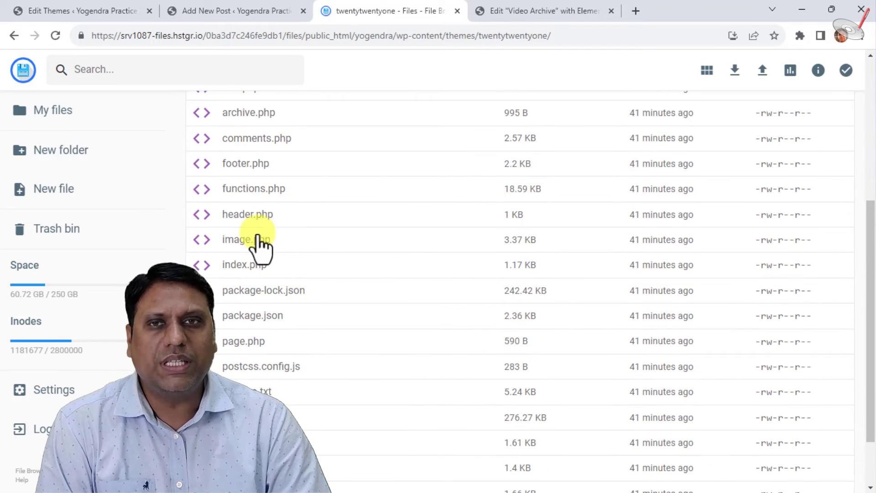
{"action": "left_click", "coordinate": [246, 194]}
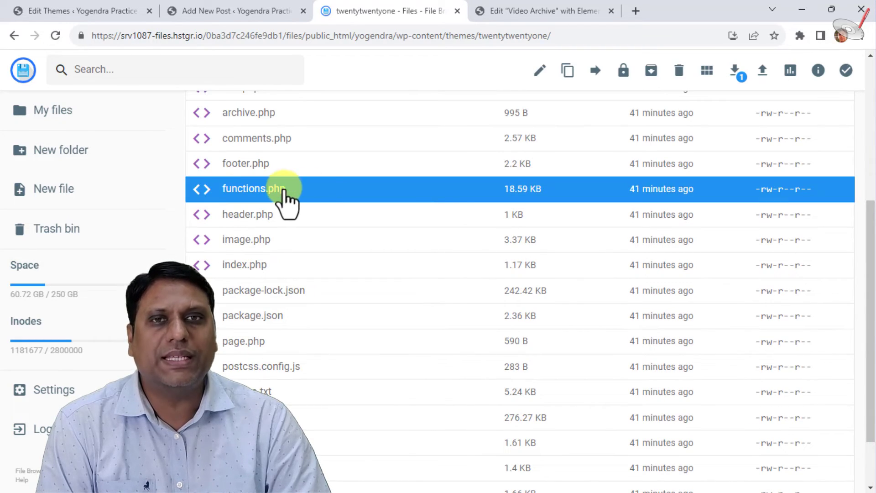
- Go back up to the themes folder and open twentytwentythree
{"action": "scroll", "coordinate": [340, 260], "scroll_direction": "up", "scroll_amount": 5}
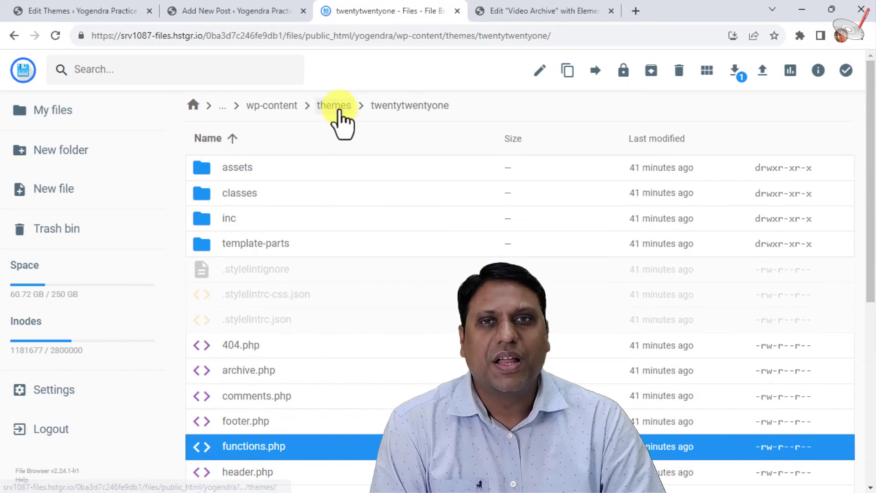
{"action": "left_click", "coordinate": [336, 108]}
{"action": "double_click", "coordinate": [286, 197]}
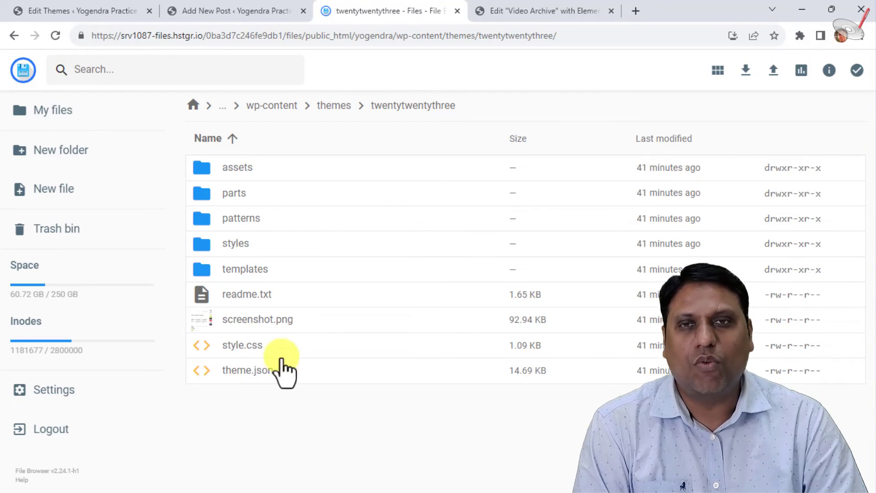
- Create an empty functions.php file in the twentytwentythree folder
{"action": "left_click", "coordinate": [50, 188]}
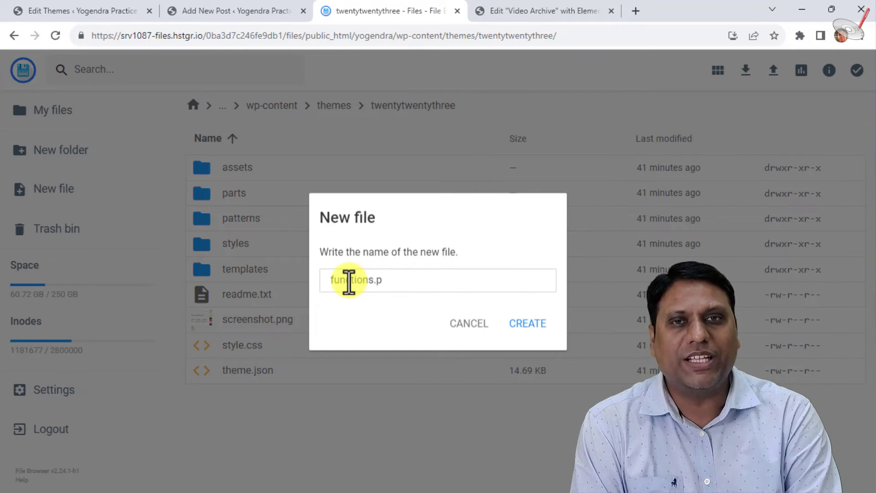
{"action": "type", "text": "functions.php"}
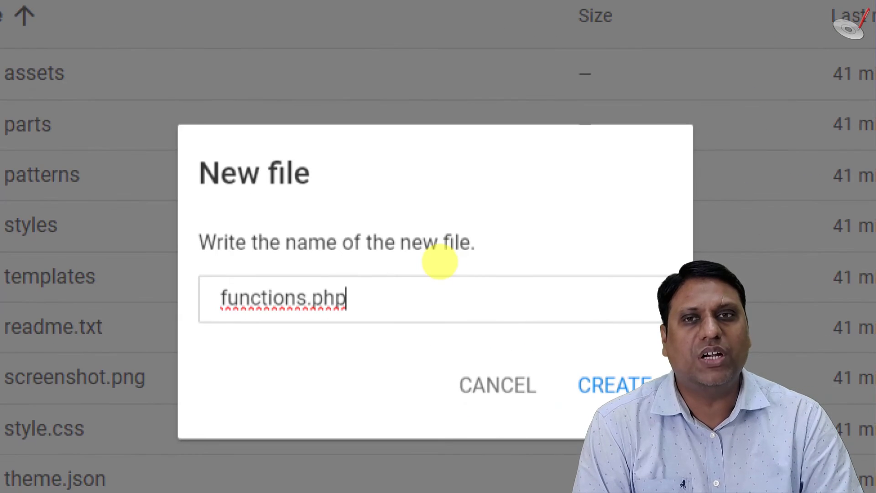
{"action": "mouse_move", "coordinate": [205, 325]}
{"action": "left_mouse_down"}
{"action": "mouse_move", "coordinate": [342, 332]}
{"action": "mouse_move", "coordinate": [308, 265]}
{"action": "mouse_move", "coordinate": [204, 329]}
{"action": "left_mouse_up"}
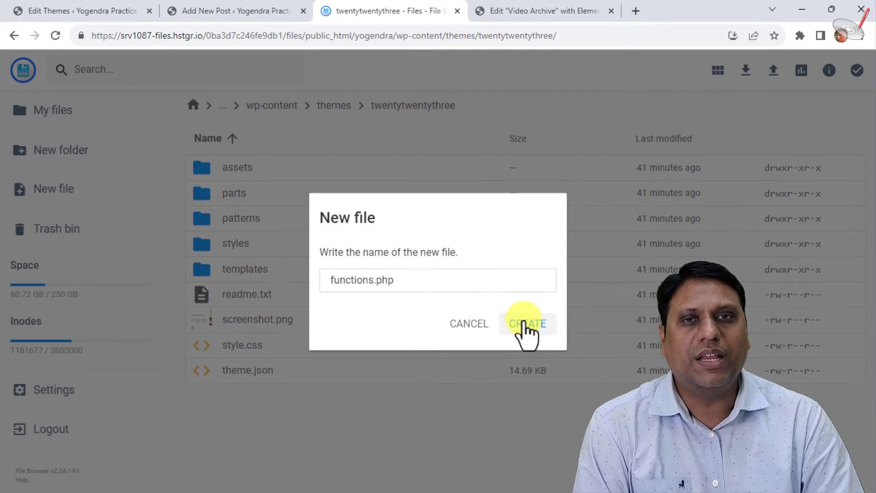
{"action": "left_click", "coordinate": [614, 385]}
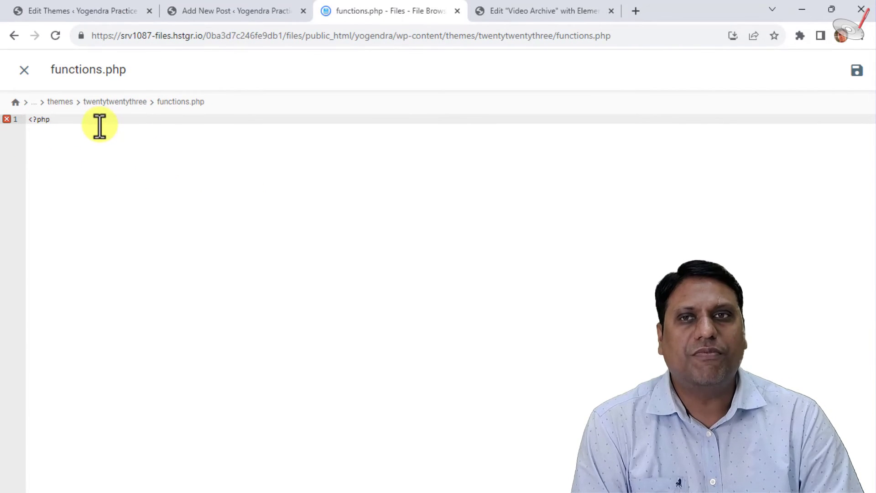
- Paste the add_theme_support('post-formats') code into functions.php, save it, and reload the post editor
{"action": "key", "text": "Return"}
{"action": "key", "text": "Return"}
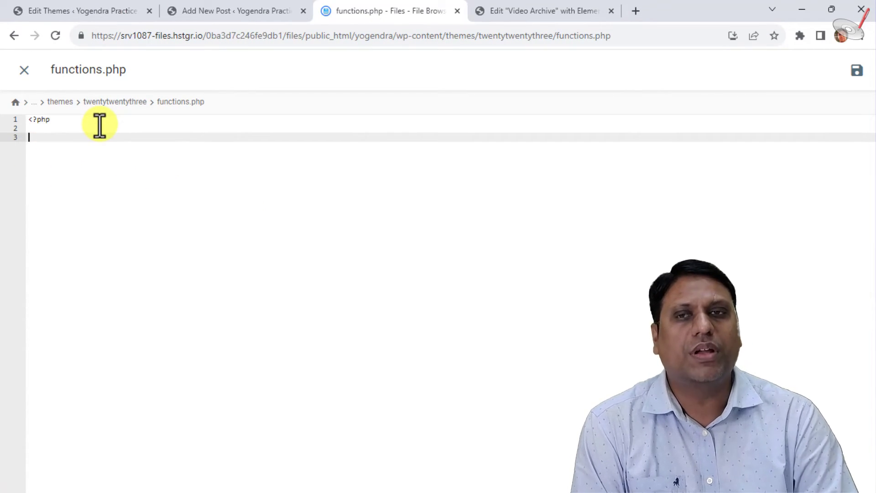
{"action": "type", "text": "function custom_theme_support() {     add_theme_support('post-formats', array('aside', 'image', 'video', 'quote', 'link', 'gallery', 'status', 'audio', 'chat')); } add_action('after_setup_theme', 'custom_theme_support', 11);"}
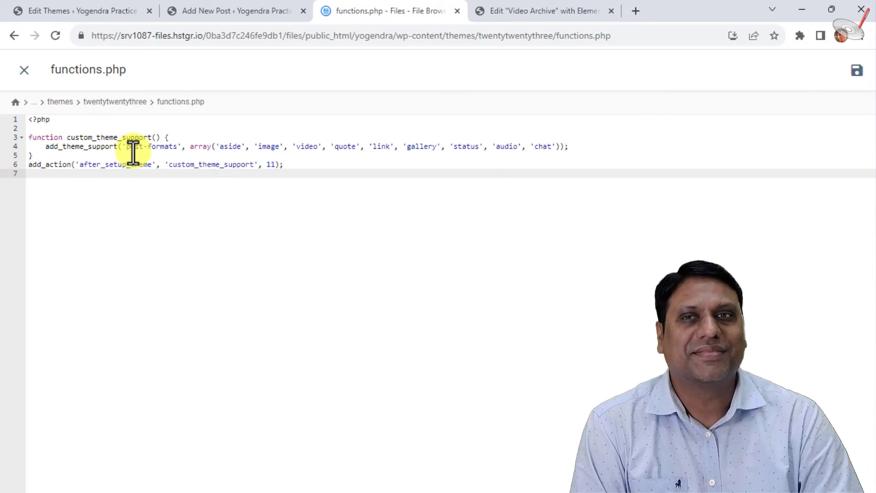
{"action": "left_click", "coordinate": [854, 78]}
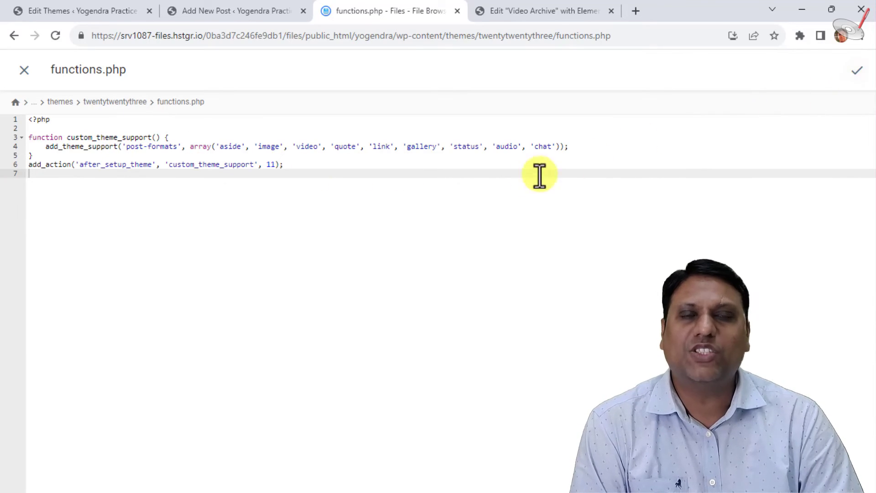
{"action": "left_click", "coordinate": [228, 11]}
{"action": "left_click", "coordinate": [56, 35]}
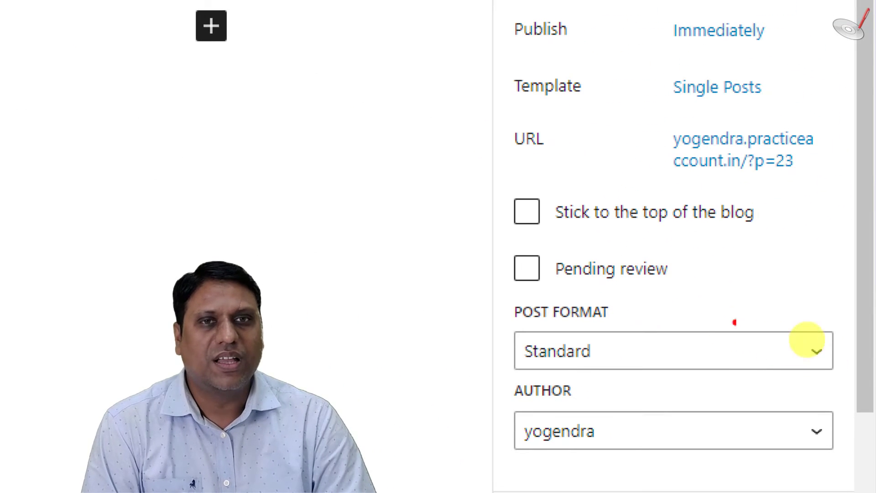
- Circle the Post Format field, set to Standard, in the post editor sidebar
{"action": "mouse_move", "coordinate": [829, 298]}
{"action": "left_mouse_down"}
{"action": "mouse_move", "coordinate": [555, 293]}
{"action": "mouse_move", "coordinate": [472, 358]}
{"action": "mouse_move", "coordinate": [720, 391]}
{"action": "left_mouse_up"}
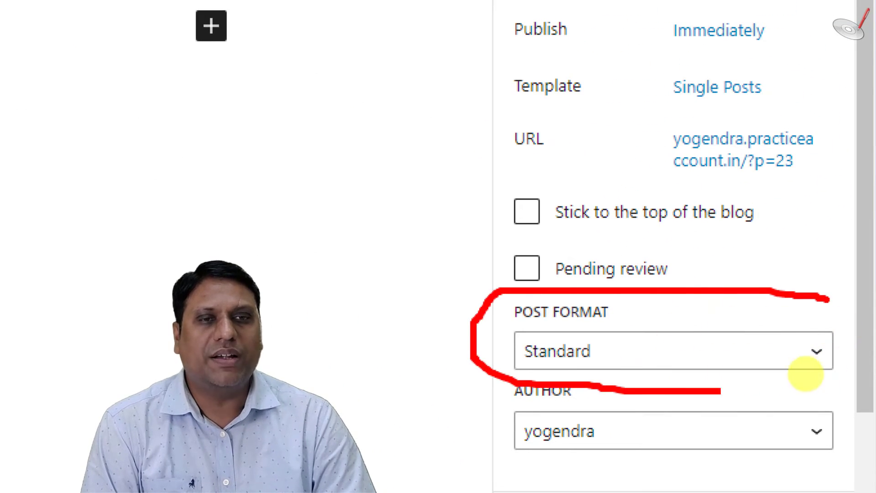